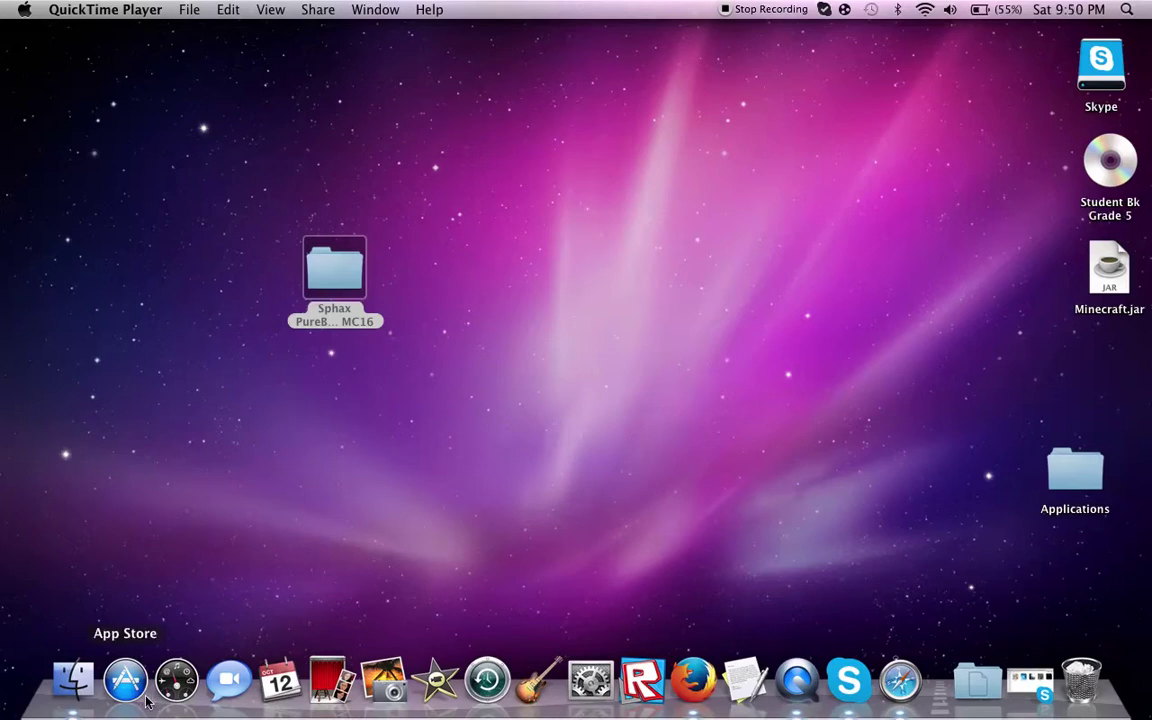
Examine the contents of the Sphax PureBDcraft MC16 folder on the desktop and close its window
left_click(73, 680)
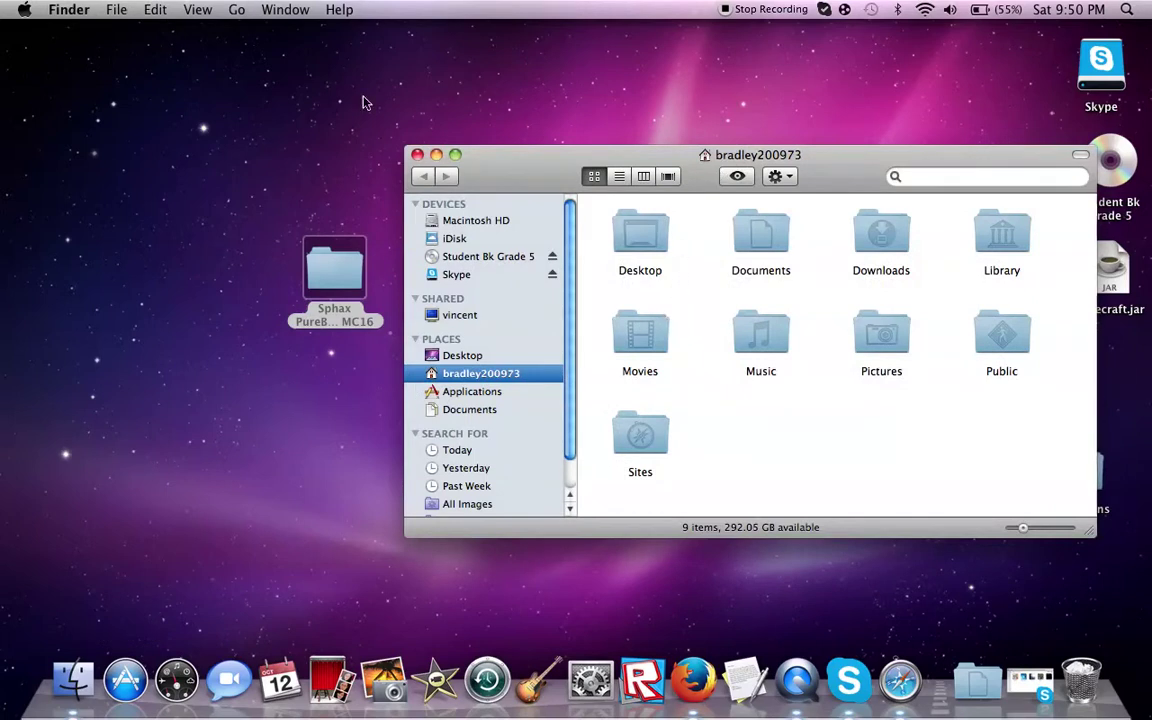
left_click(417, 154)
left_click_drag(765, 338, 618, 276)
double_click(310, 274)
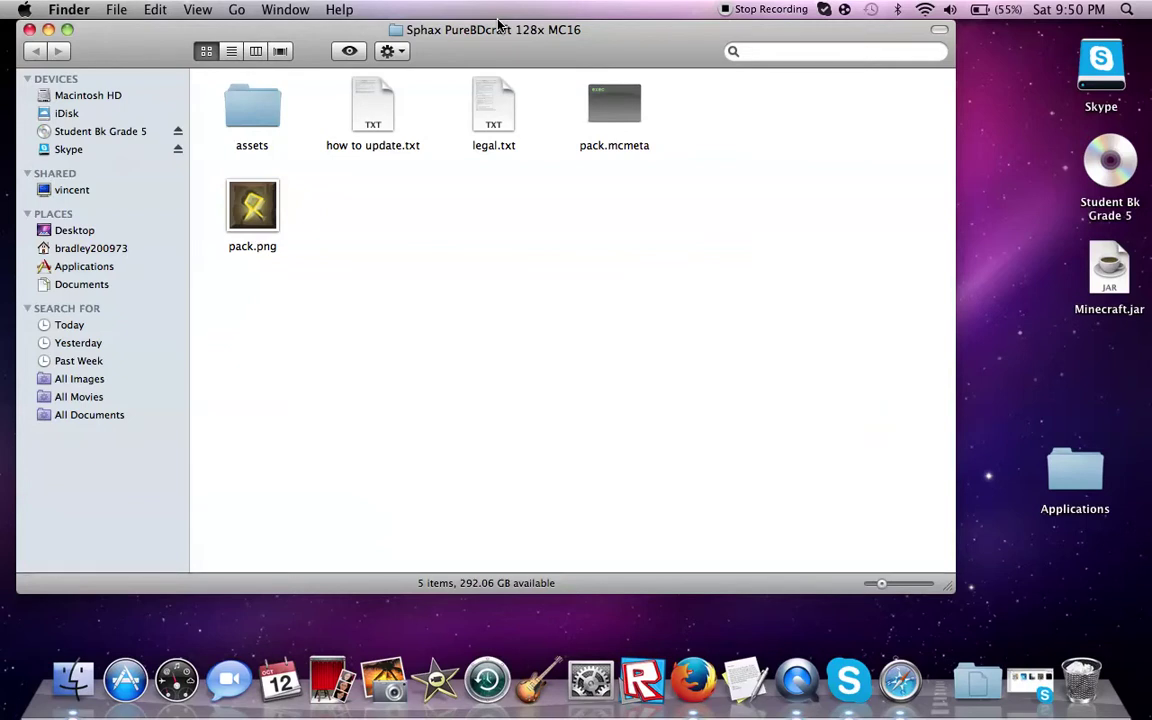
left_click(29, 29)
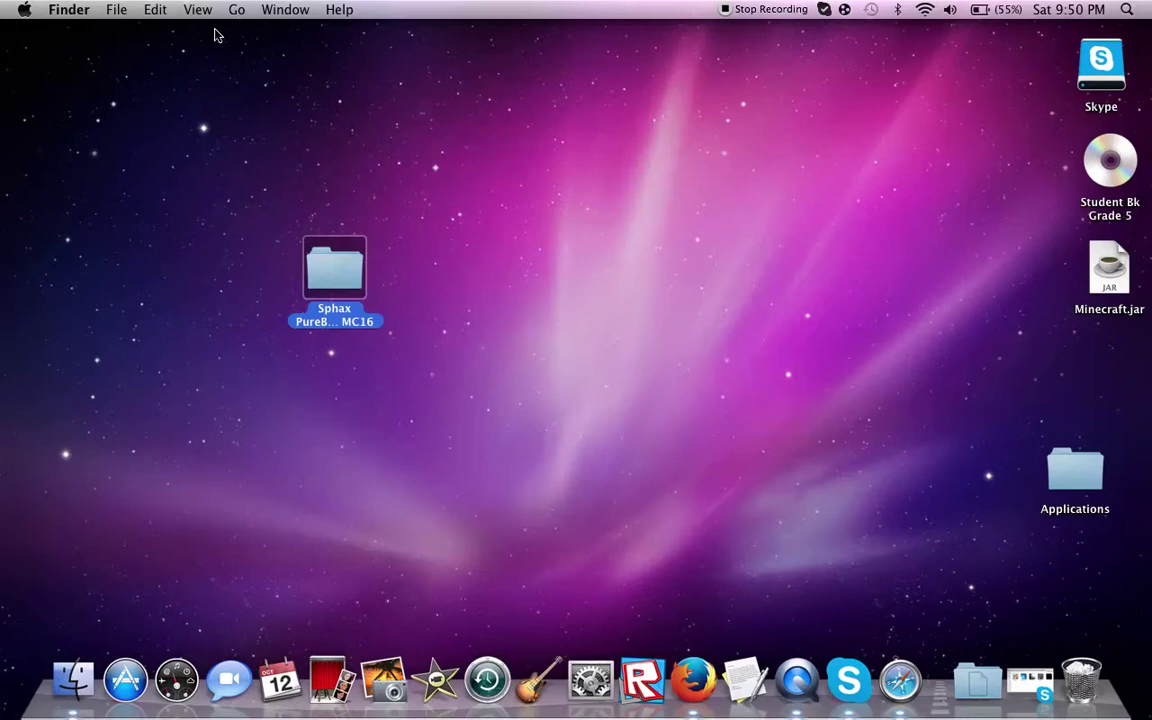
left_click_drag(368, 268, 651, 198)
left_click_drag(864, 92, 1085, 342)
left_click_drag(462, 262, 495, 264)
left_click(1130, 258)
left_click_drag(1130, 258, 949, 290)
left_click_drag(468, 249, 200, 459)
left_click_drag(200, 459, 811, 463)
left_click_drag(811, 463, 204, 201)
left_click_drag(204, 201, 815, 203)
mouse_move(815, 203)
left_mouse_down()
mouse_move(715, 287)
mouse_move(360, 470)
mouse_move(820, 472)
mouse_move(312, 130)
mouse_move(823, 133)
mouse_move(506, 401)
mouse_move(509, 470)
mouse_move(527, 473)
mouse_move(761, 450)
mouse_move(395, 162)
mouse_move(858, 178)
left_mouse_up()
mouse_move(905, 185)
left_mouse_down()
mouse_move(543, 399)
mouse_move(899, 170)
mouse_move(749, 240)
left_mouse_up()
left_click_drag(856, 170, 450, 491)
left_click_drag(450, 491, 637, 443)
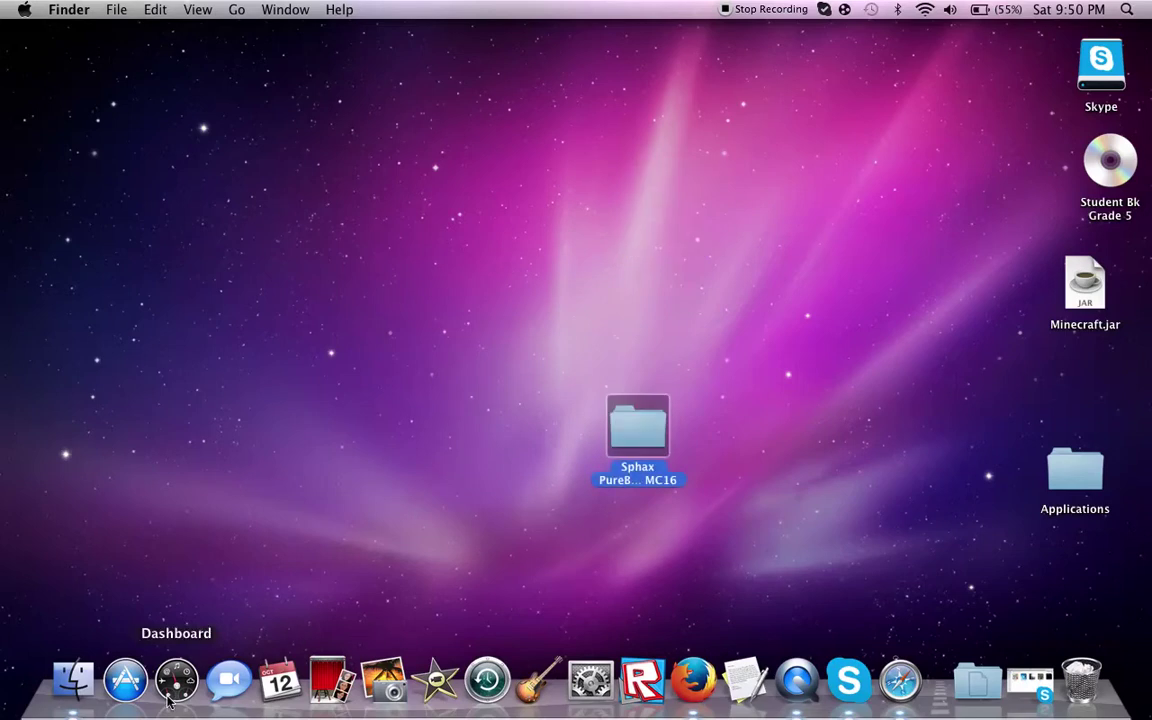
left_click(899, 681)
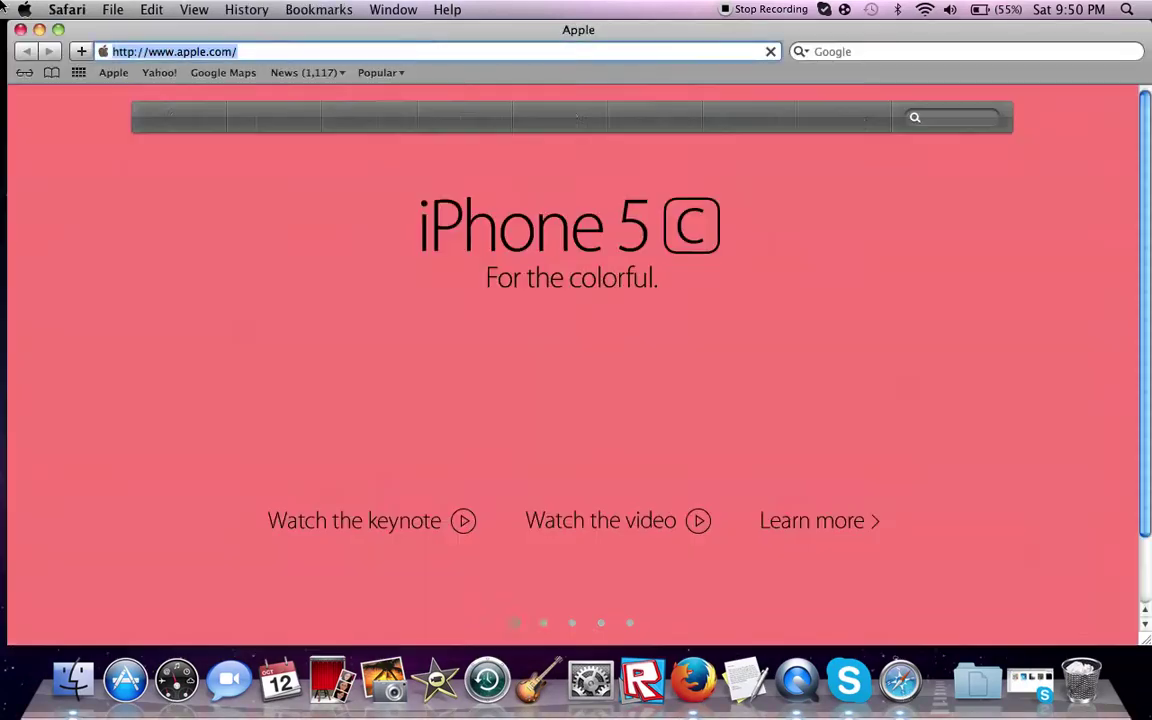
left_click(240, 51)
type("www.bdn")
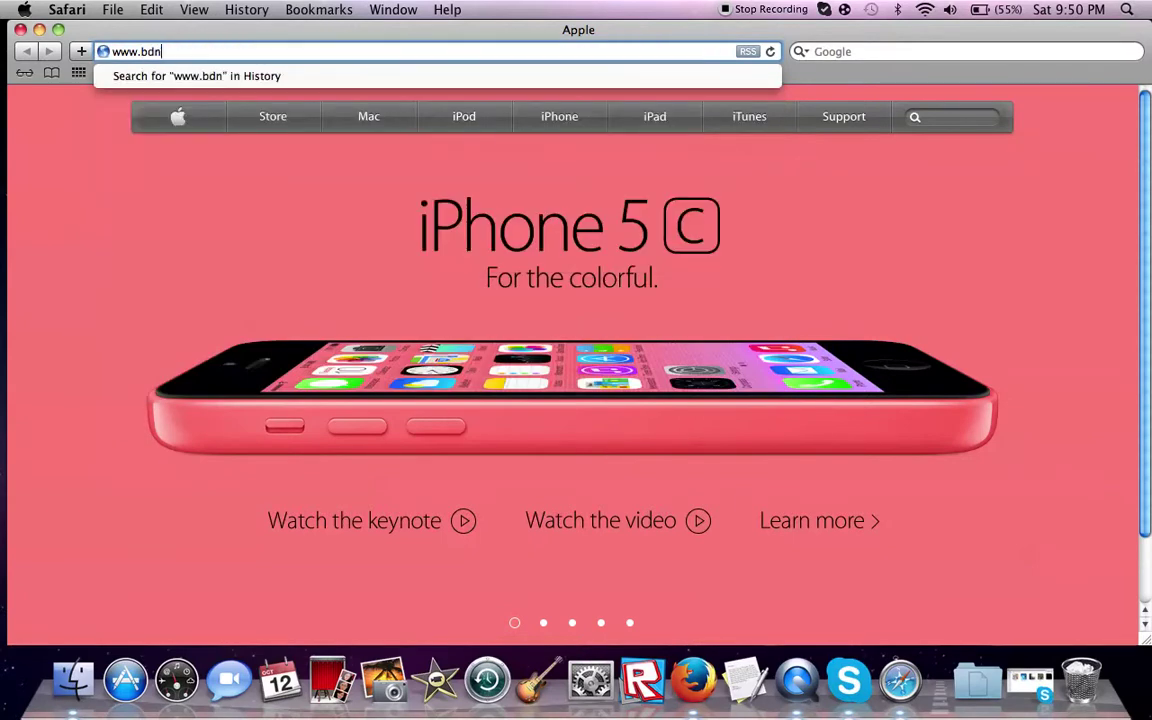
key("BackSpace")
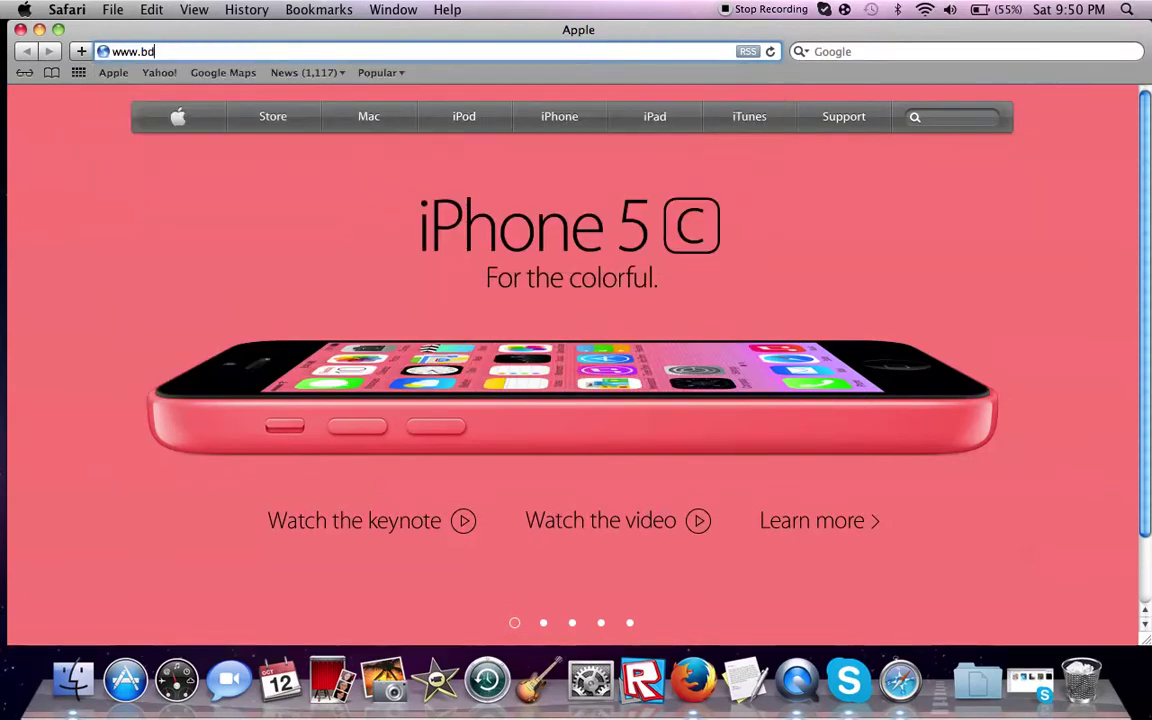
type("craft")
key("Return")
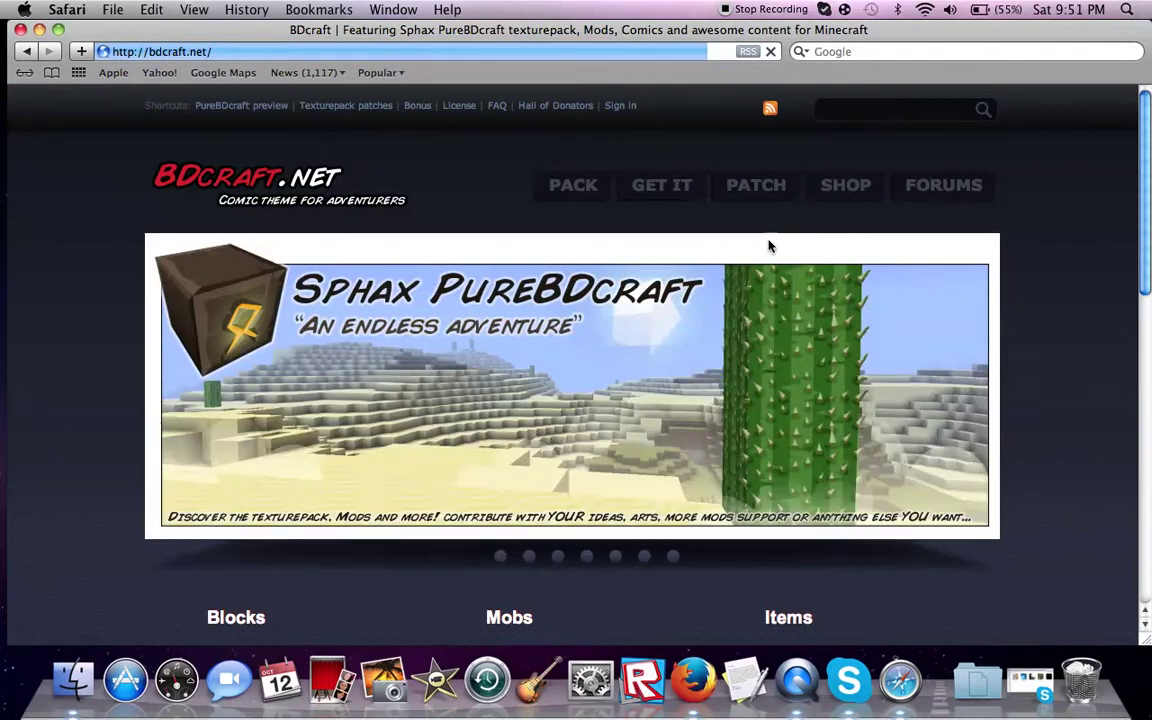
Browse the BDcraft home page and the Pack page, and open the Get It texture pack download page
scroll(377, 327, "down", 5)
scroll(377, 327, "down", 2)
scroll(95, 121, "down", 5)
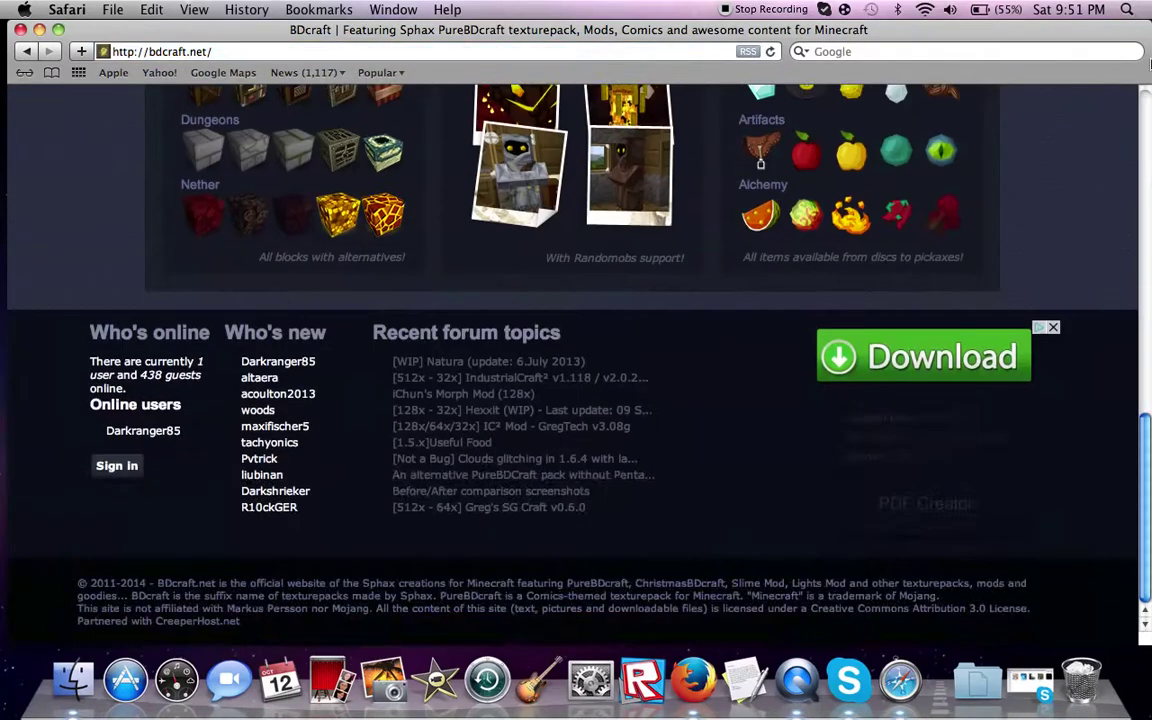
scroll(562, 292, "up", 8)
scroll(562, 292, "up", 3)
left_click(574, 188)
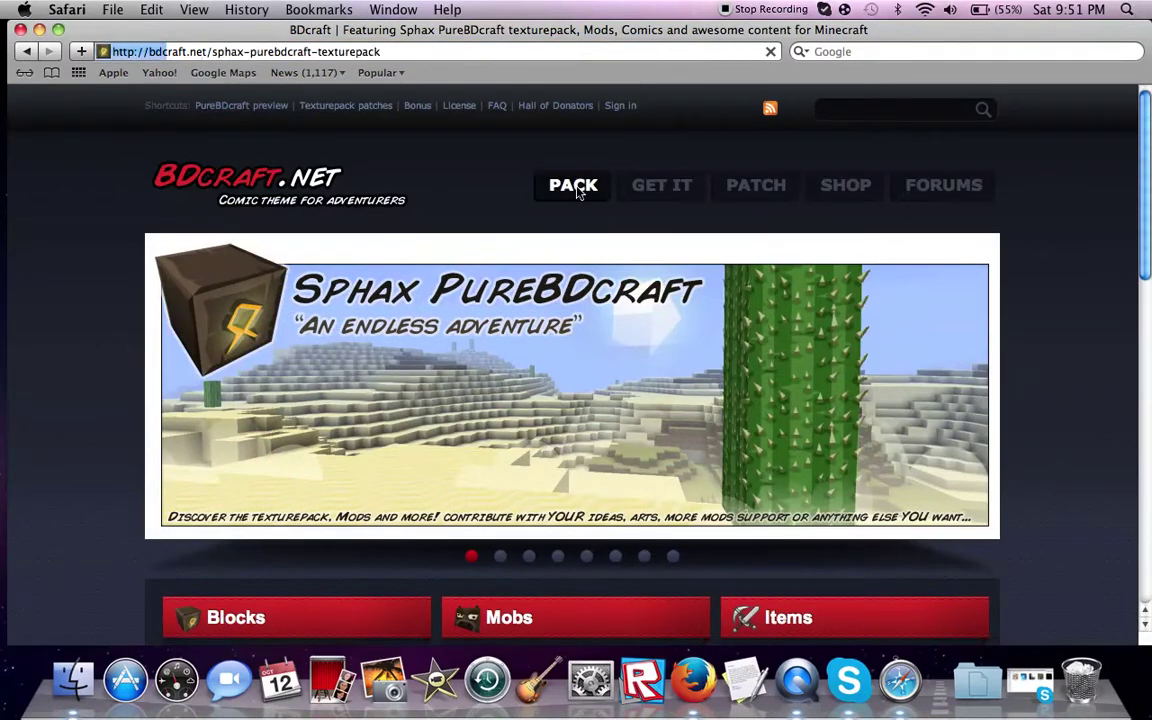
scroll(576, 190, "down", 3)
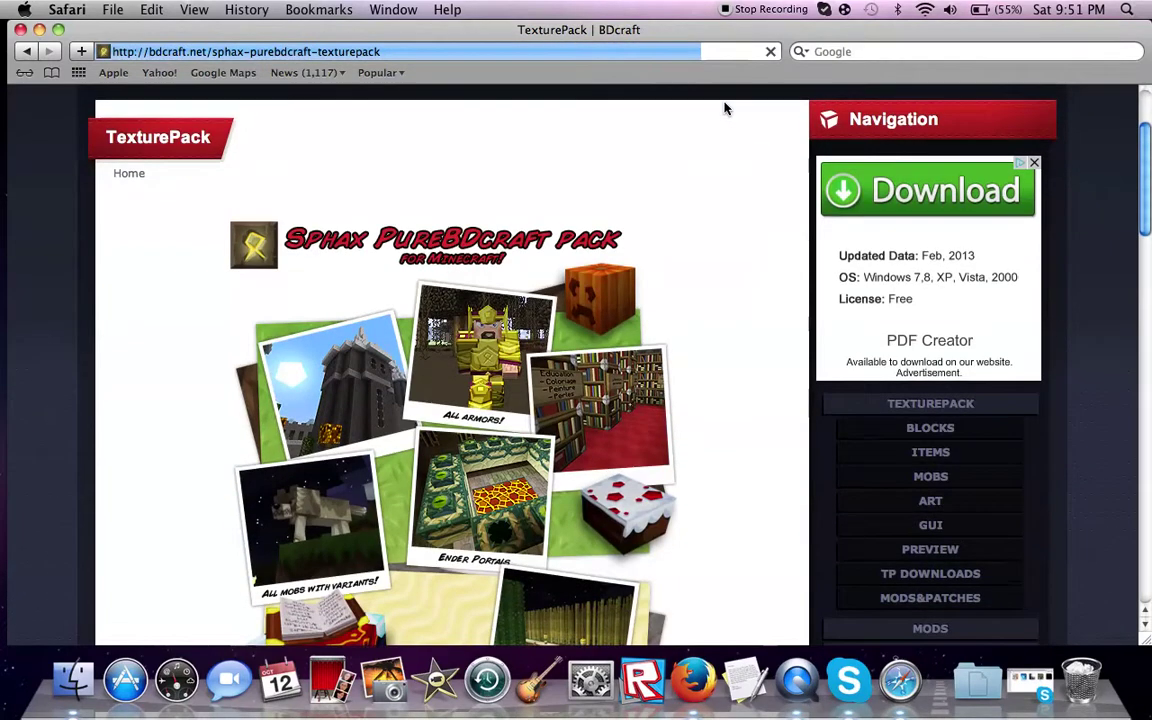
scroll(708, 118, "up", 3)
left_click(716, 185)
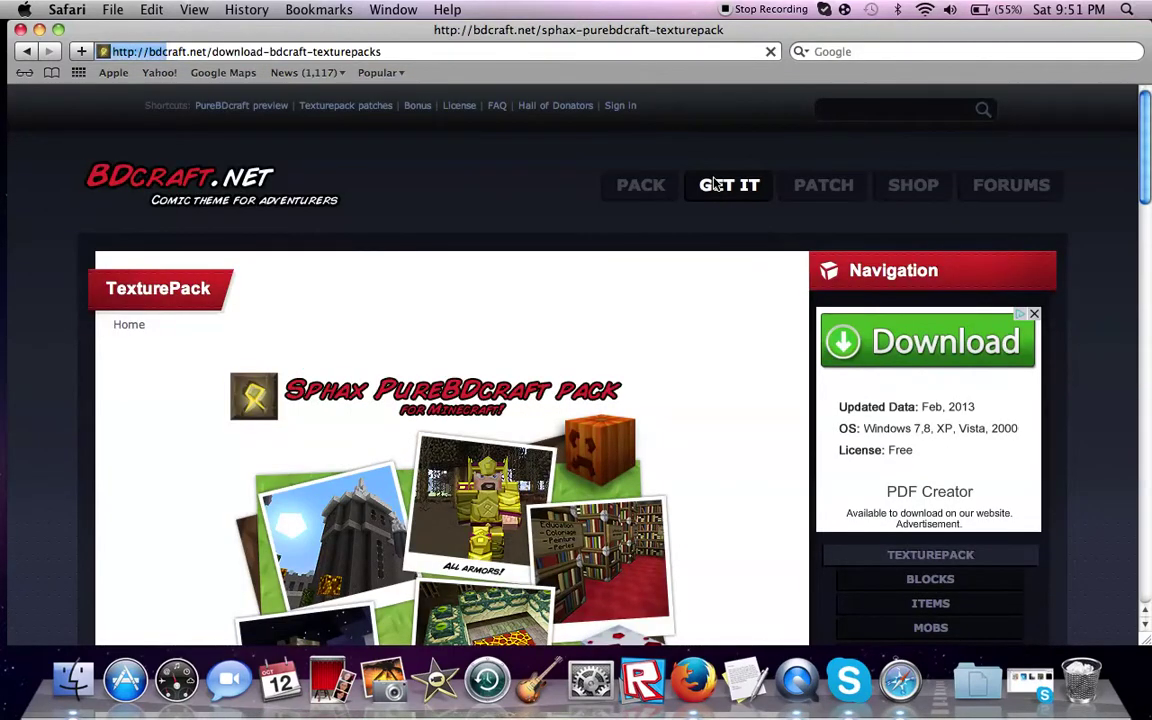
Start downloading the Sphax PureBDcraft 128x128 pack for the MC1.7 snapshot through the adf.ly page
scroll(504, 363, "down", 1)
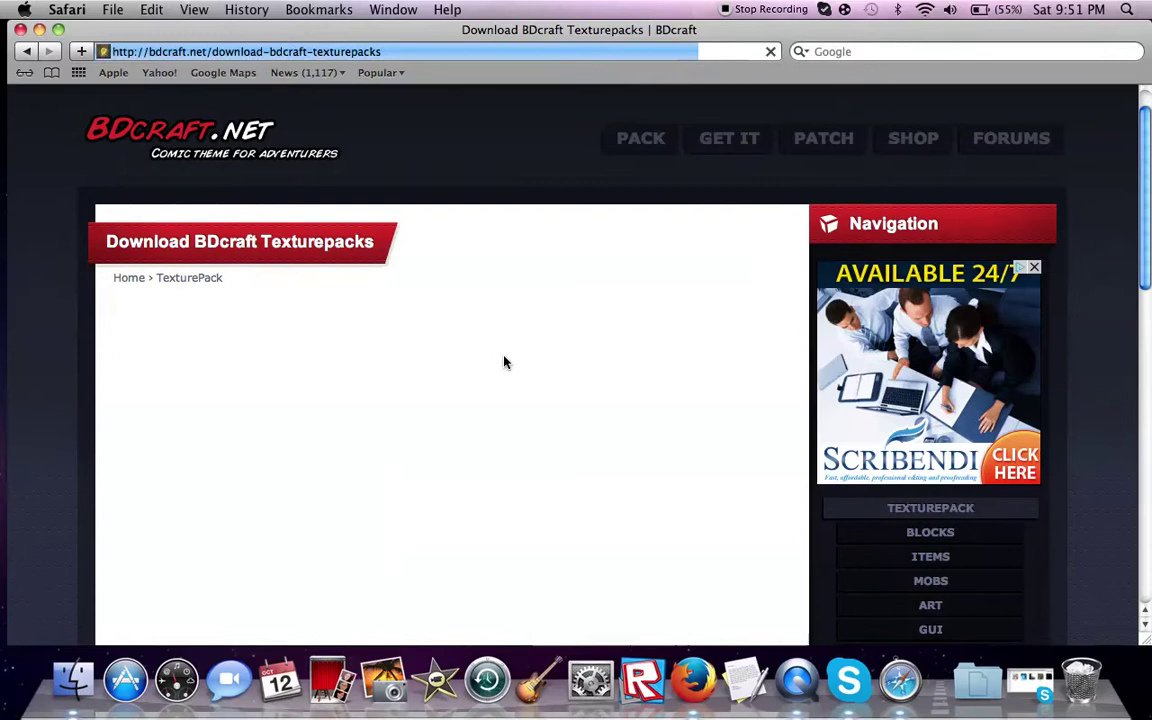
scroll(504, 362, "down", 3)
scroll(457, 407, "down", 2)
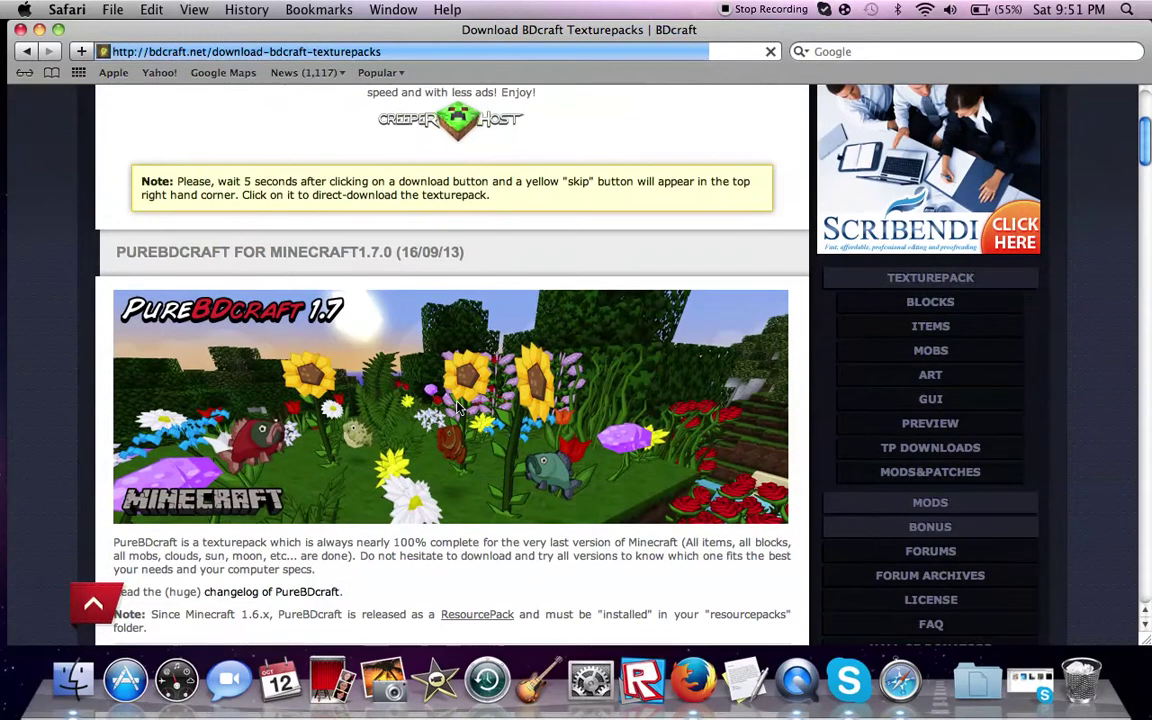
scroll(457, 407, "down", 5)
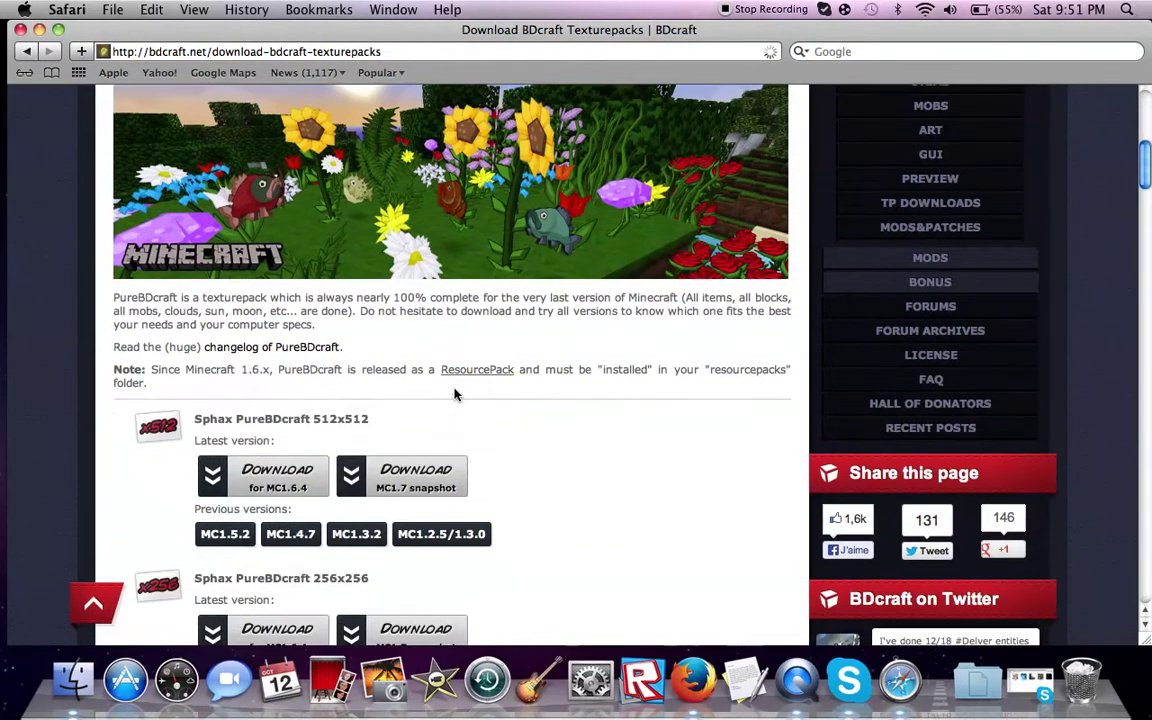
scroll(454, 394, "down", 4)
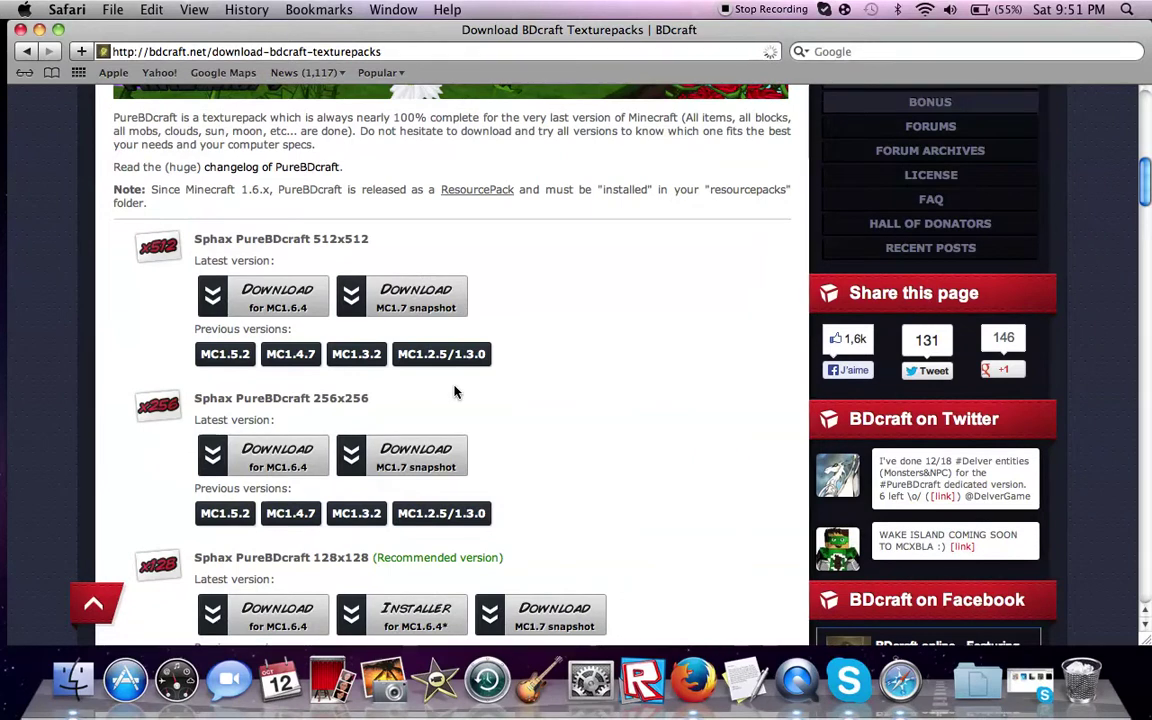
scroll(454, 392, "up", 10)
scroll(475, 337, "down", 2)
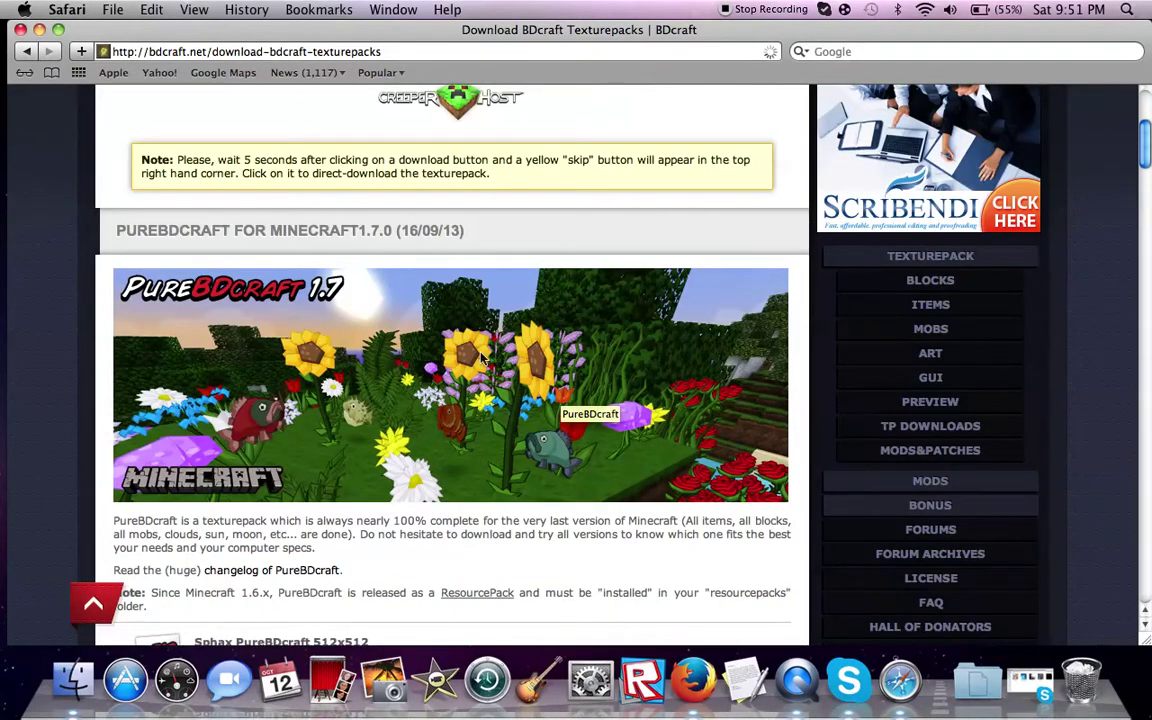
scroll(454, 347, "down", 9)
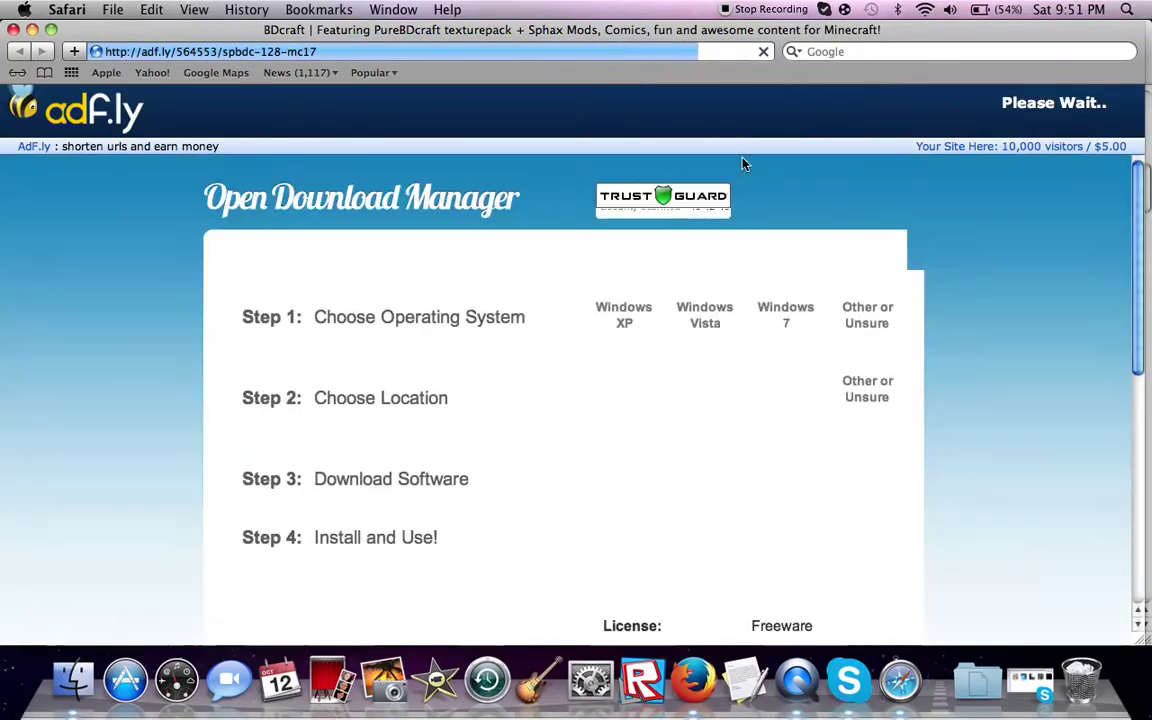
left_click_drag(502, 33, 555, 79)
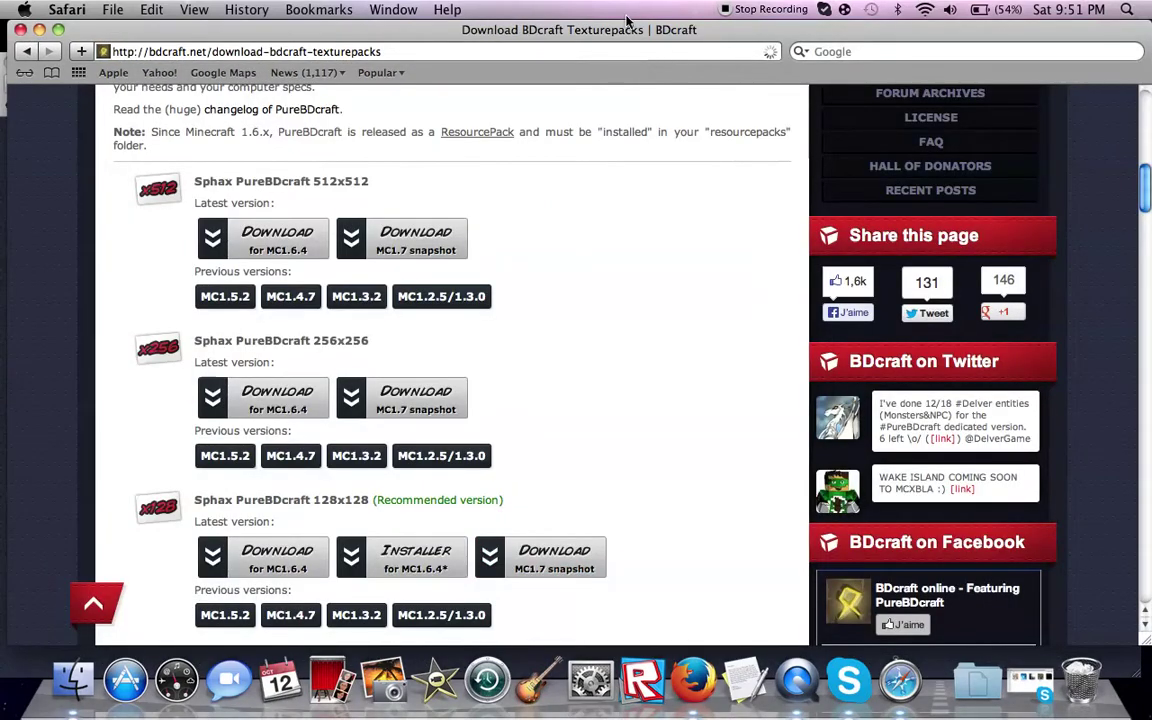
scroll(477, 380, "up", 5)
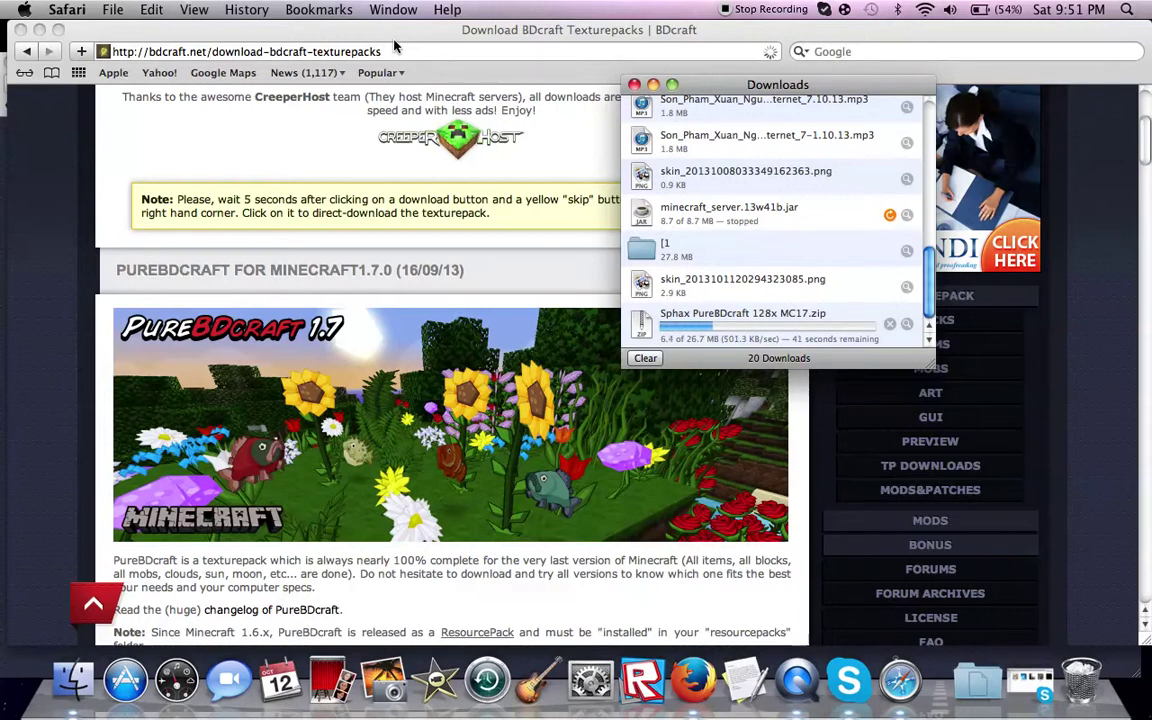
Close the BDcraft texture pack page and the BDcraft downloading page while keeping the download running
left_click_drag(52, 20, 240, 163)
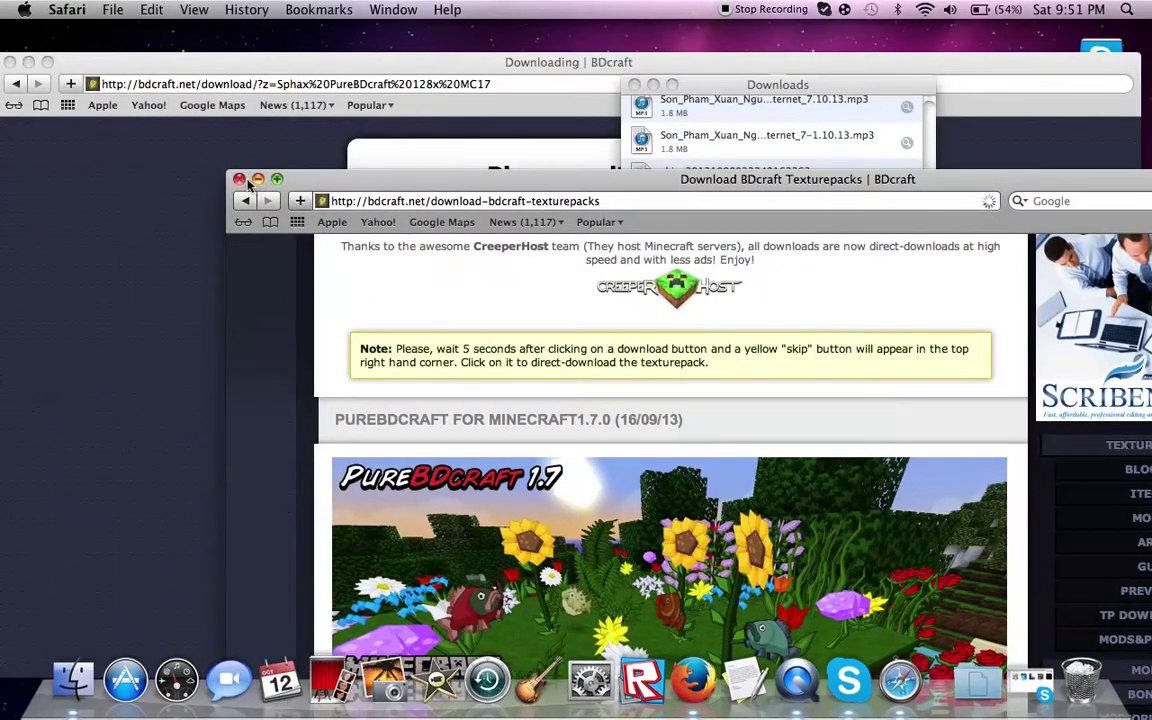
left_click(268, 88)
left_click_drag(268, 88, 560, 131)
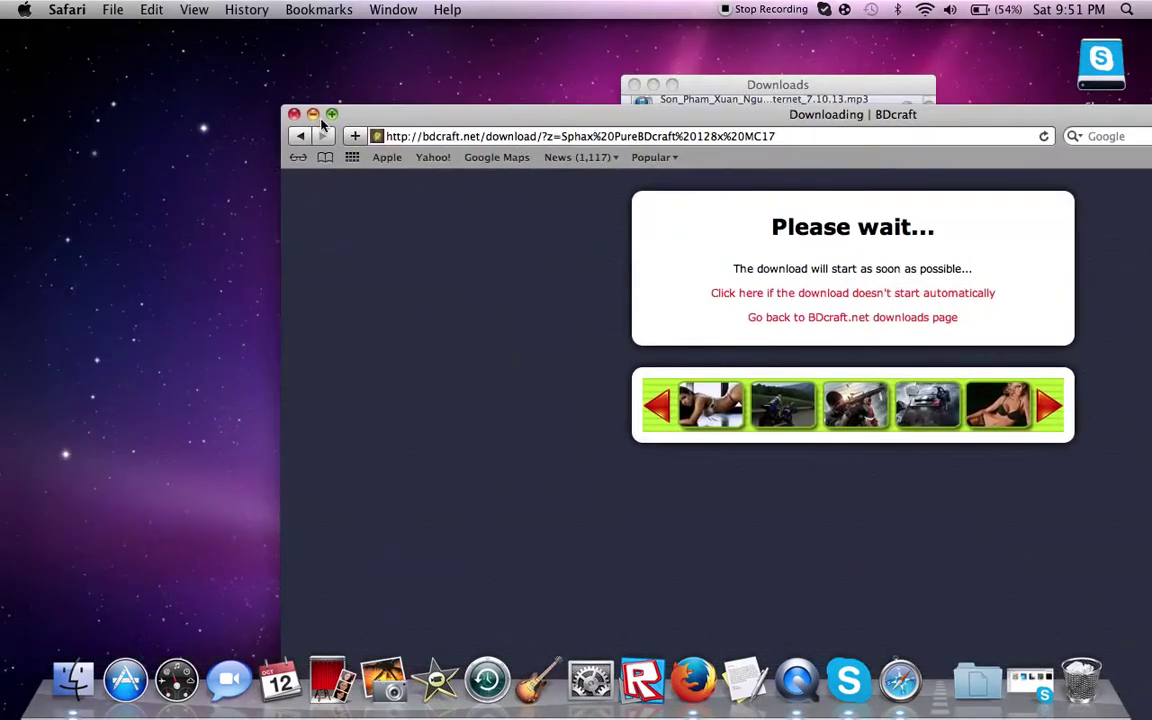
left_click(292, 121)
Move the Downloads window aside and put the Sphax PureBDcraft MC16 desktop folder in the Trash
left_click_drag(711, 86, 226, 78)
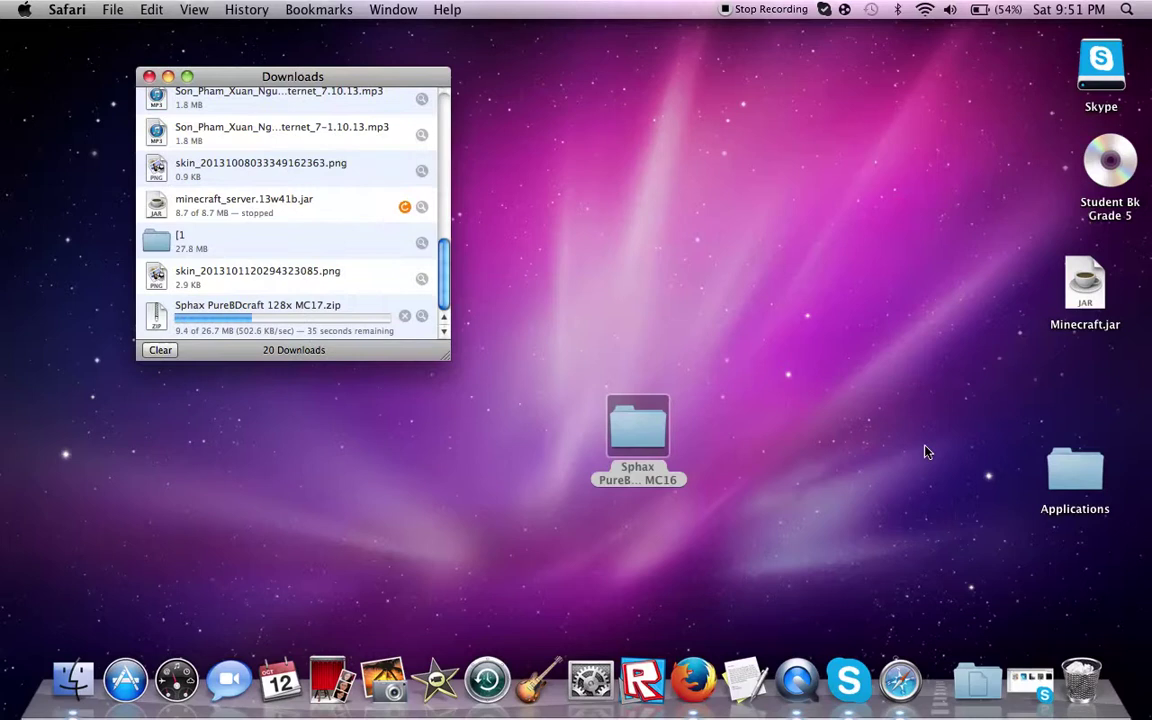
left_click_drag(643, 432, 1080, 680)
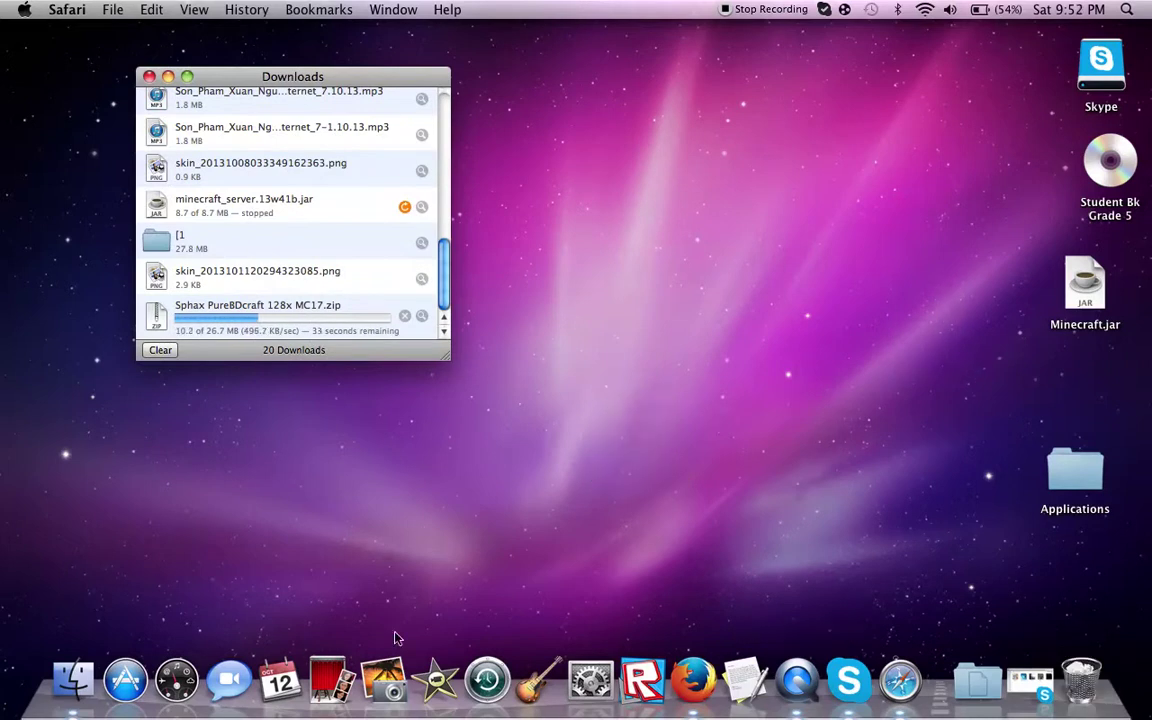
Open the resourcepacks folder under Library, Application Support, minecraft in the home folder, and move its [1 folder to the desktop
left_click(73, 680)
left_click(648, 340)
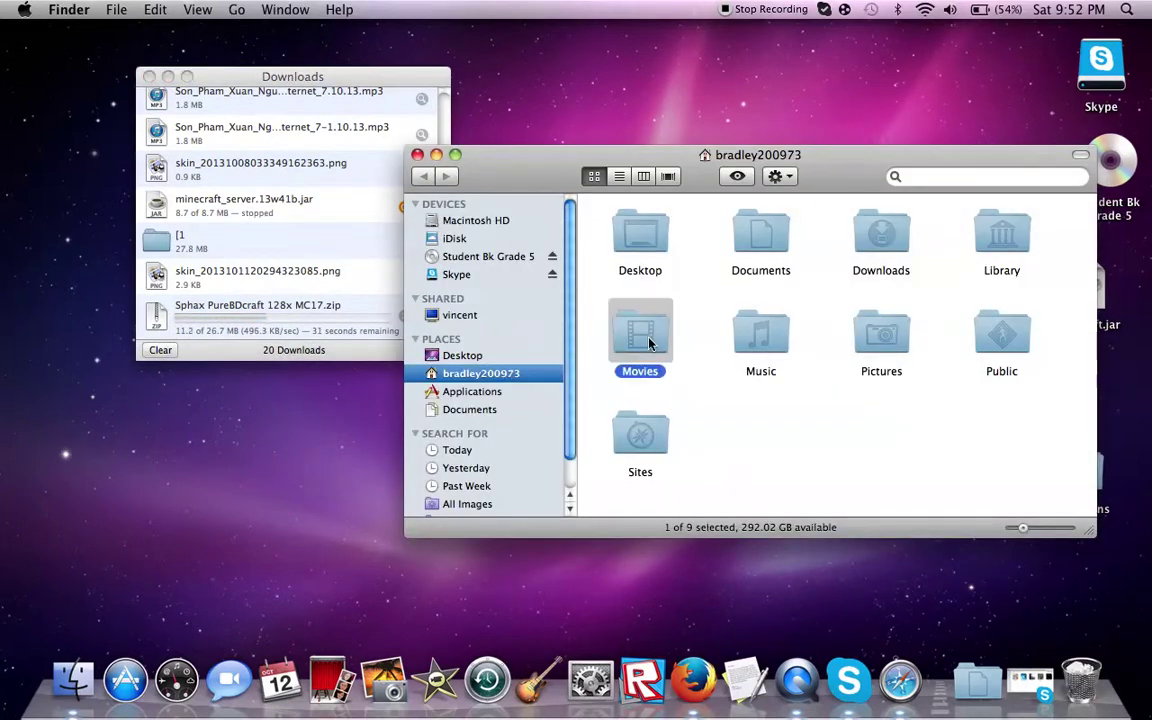
left_click(990, 235)
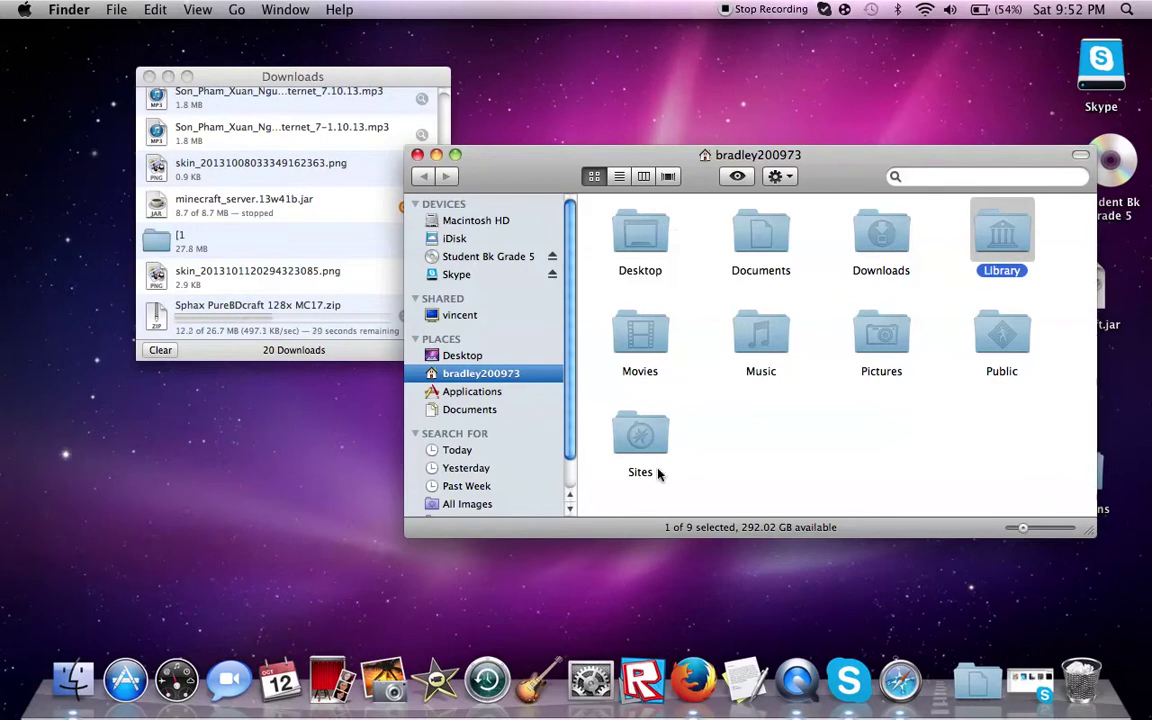
left_click(658, 474)
double_click(1001, 235)
left_click(733, 226)
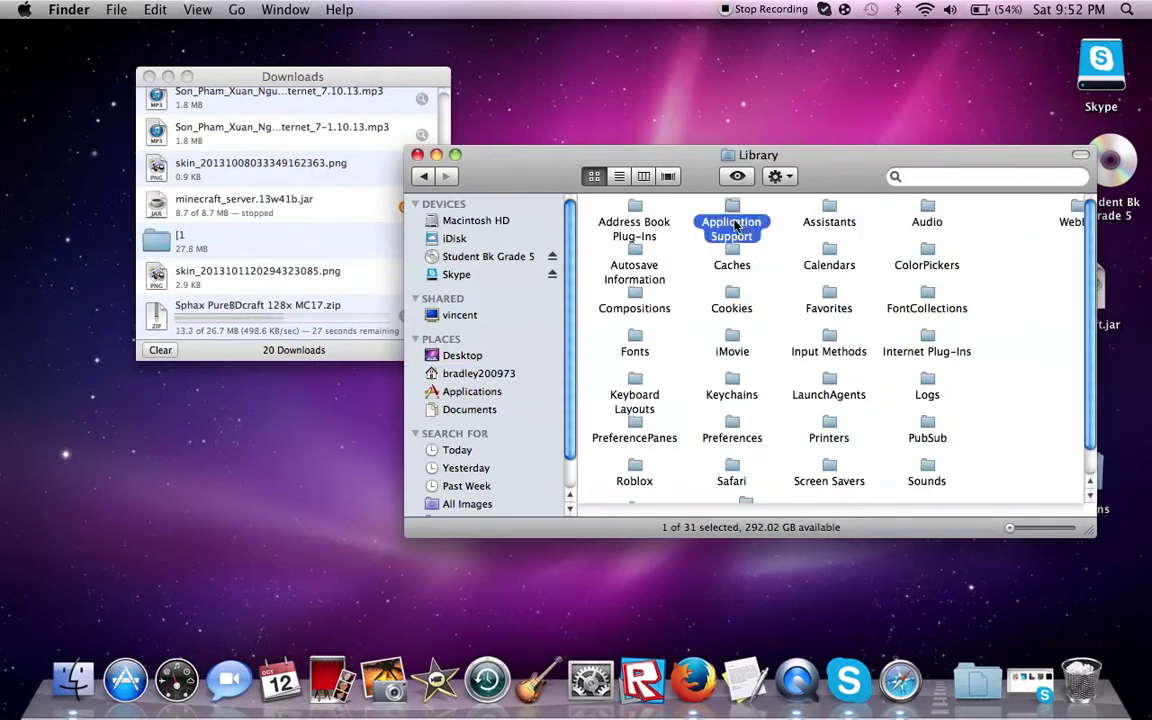
double_click(733, 226)
double_click(888, 338)
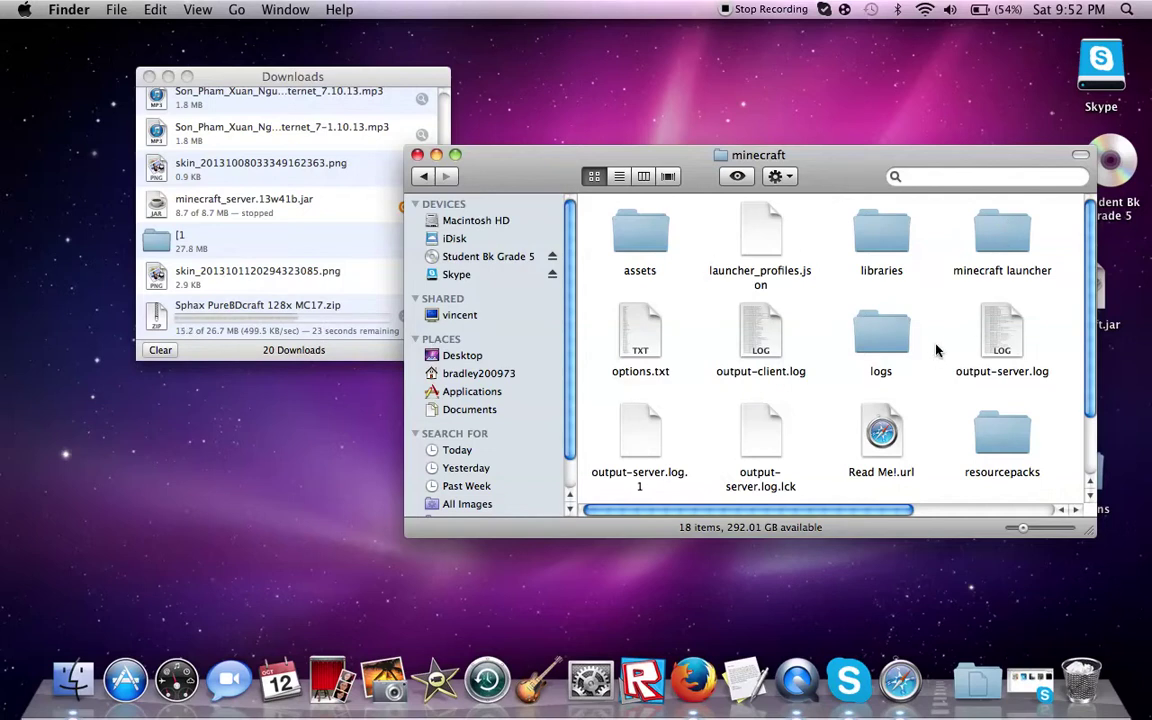
double_click(968, 465)
left_click_drag(721, 265, 736, 90)
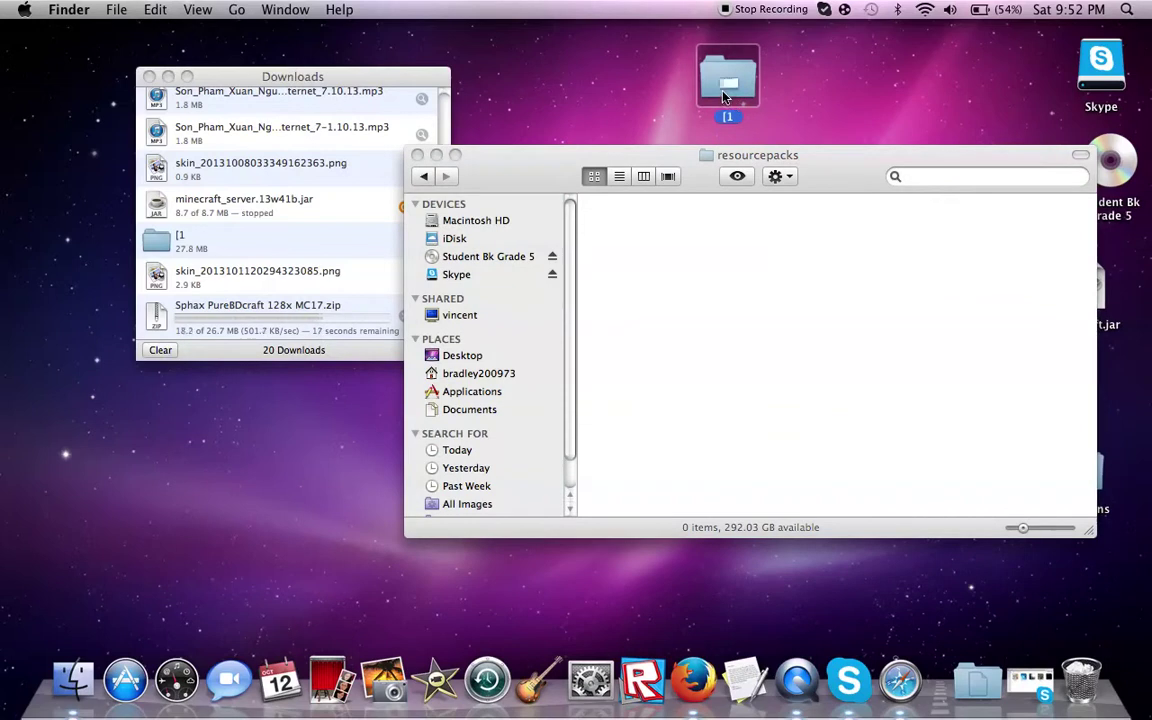
Copy steve.png from the [1 folder's assets/minecraft/textures/entity folder to the desktop and close that folder window
double_click(736, 90)
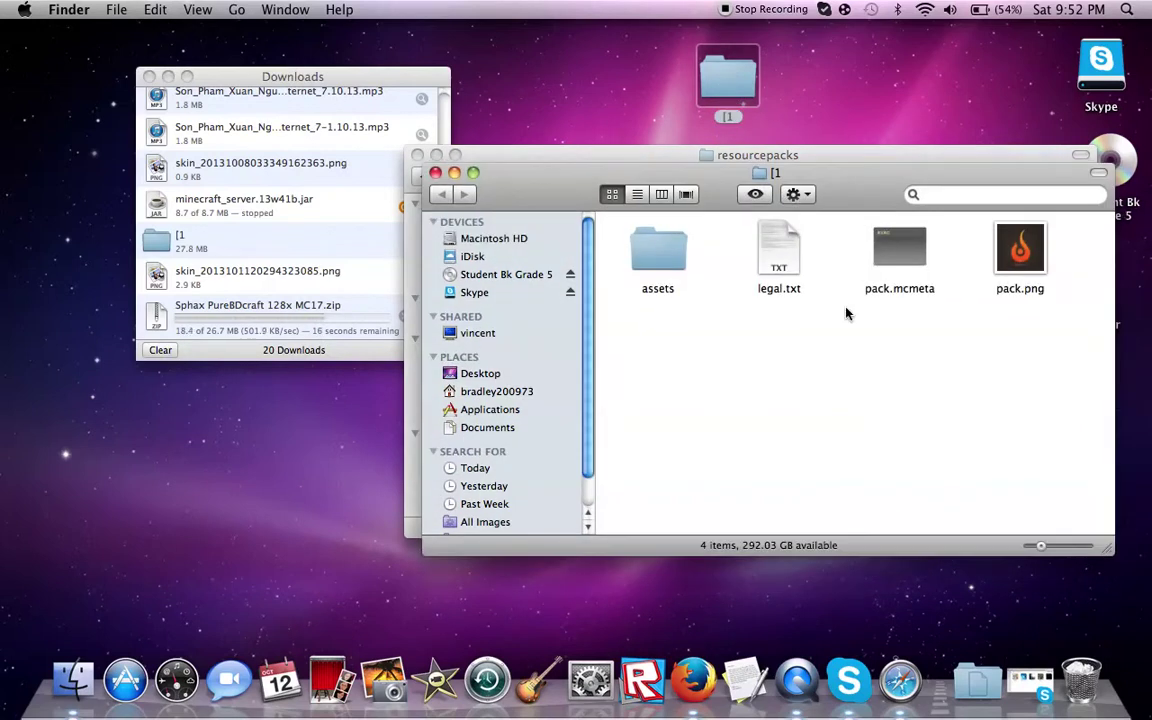
double_click(658, 252)
double_click(650, 258)
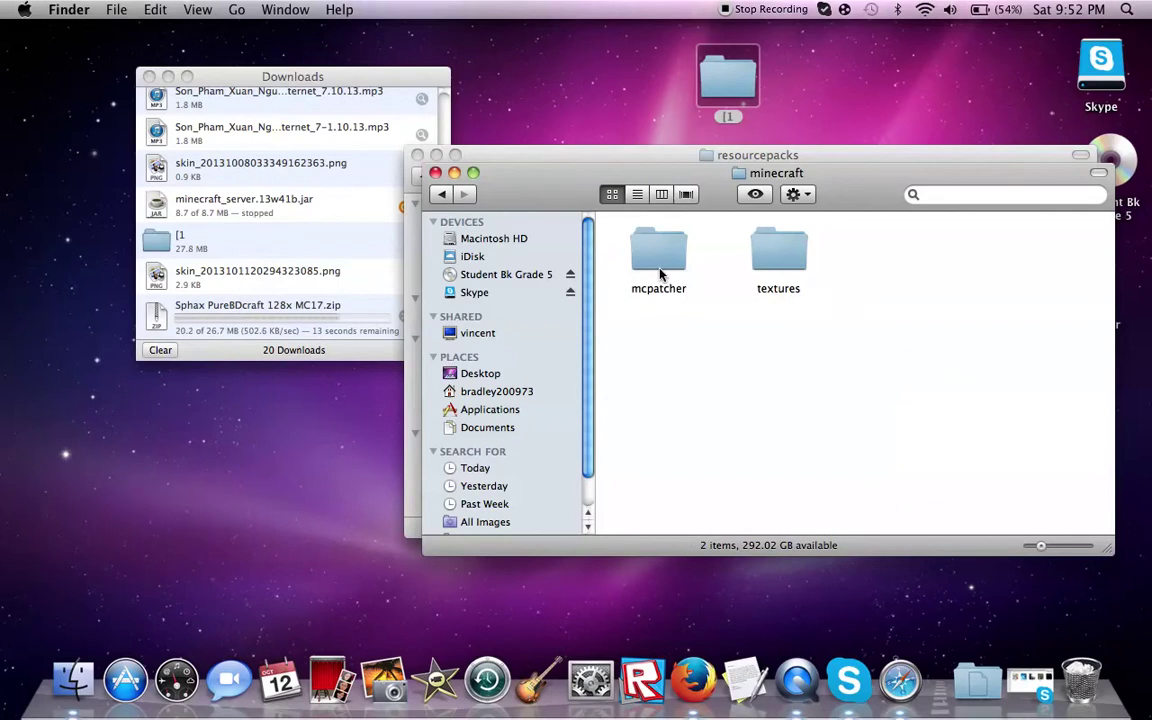
left_click(660, 272)
double_click(786, 252)
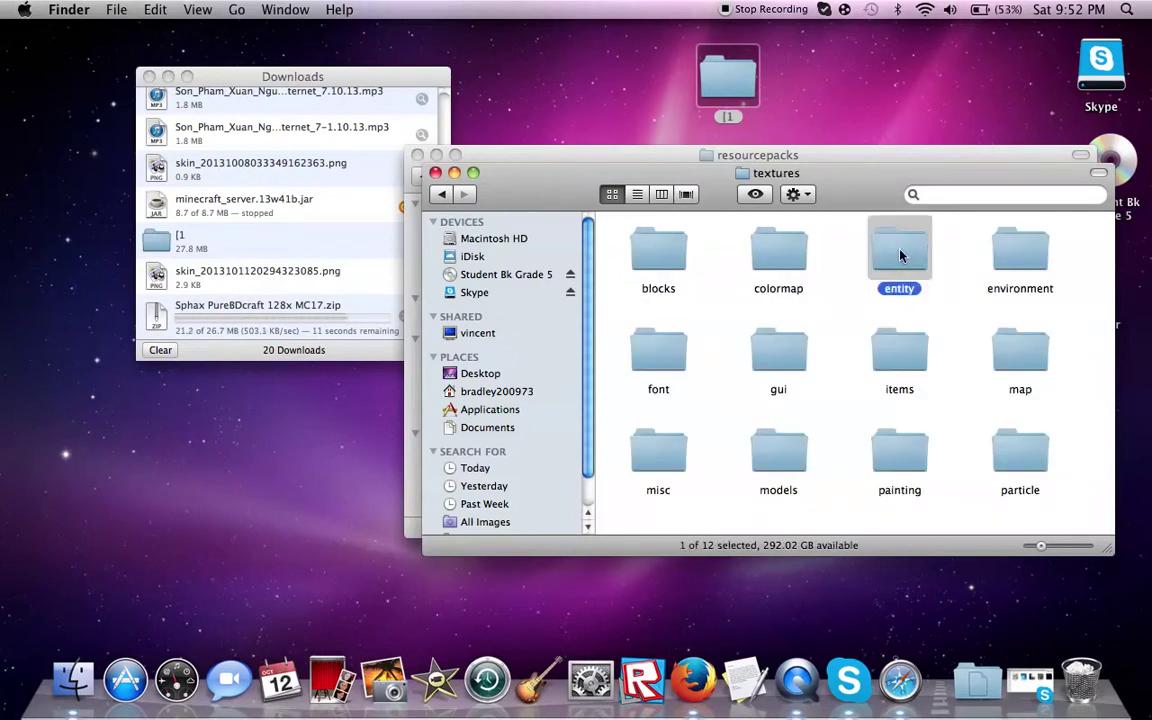
double_click(900, 252)
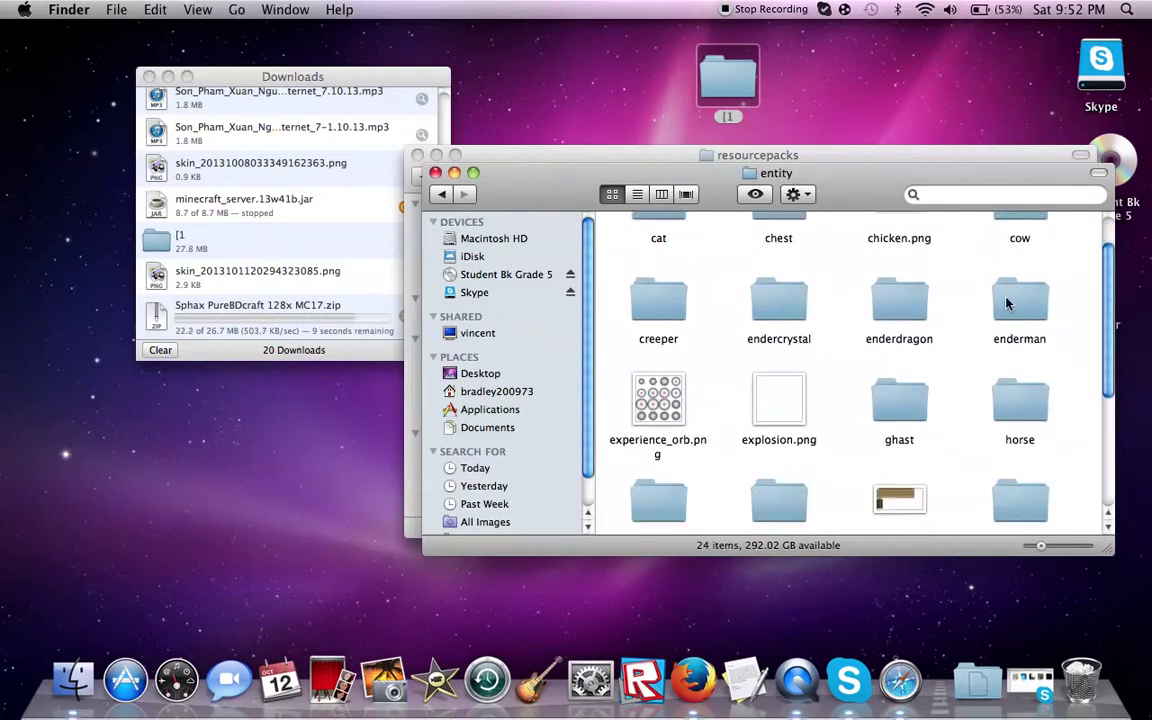
scroll(1030, 353, "down", 5)
left_click_drag(1020, 385, 252, 430)
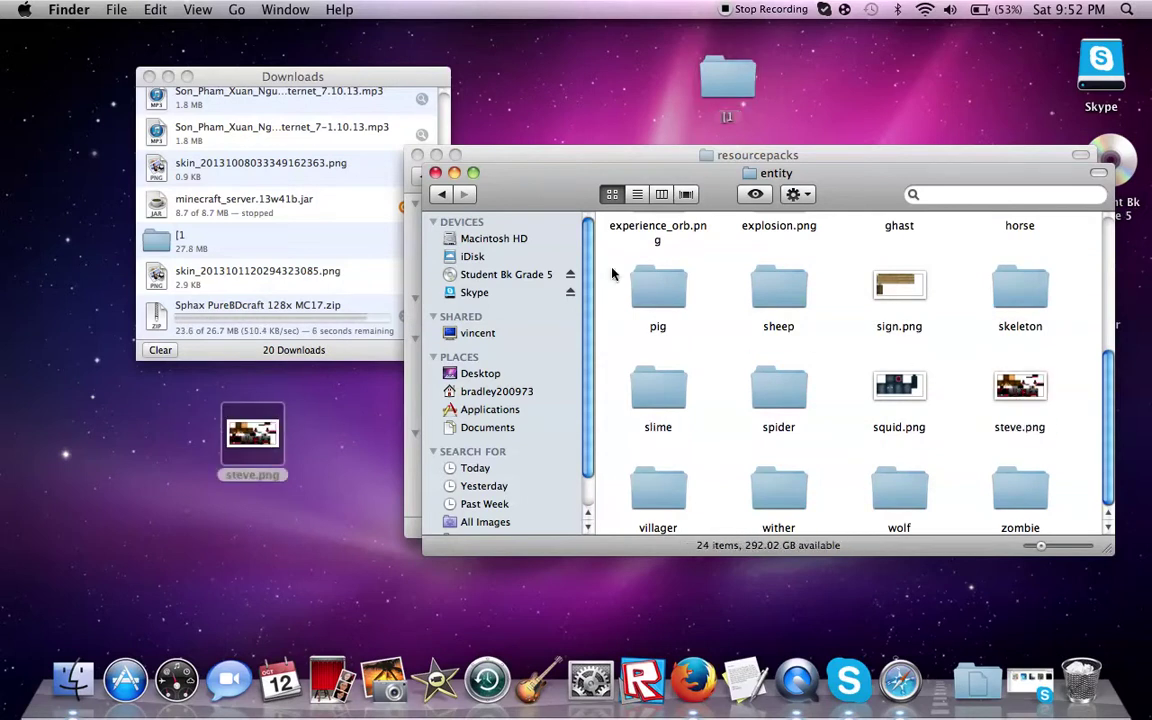
left_click(435, 172)
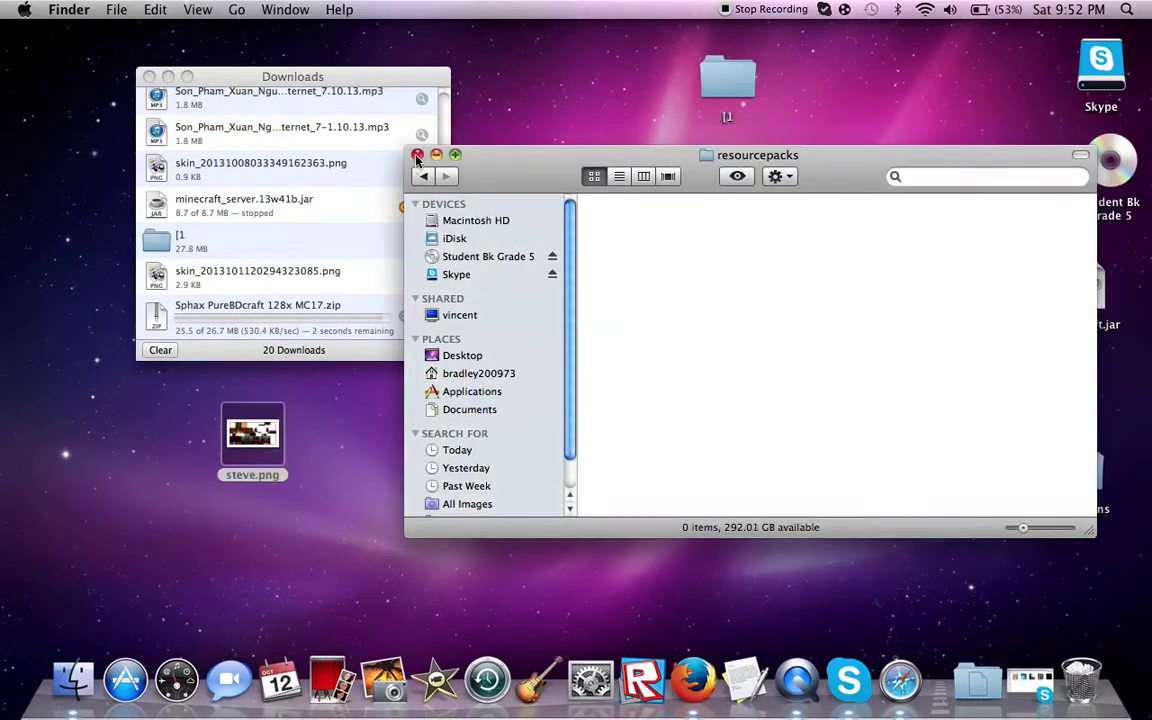
Close the resourcepacks window and put the [1 folder from the desktop in the Trash
left_click(417, 157)
left_click_drag(727, 80, 1085, 692)
Reveal the downloaded Sphax PureBDcraft 128x MC17 folder in Finder and move it to the desktop
right_click(242, 308)
left_click(310, 370)
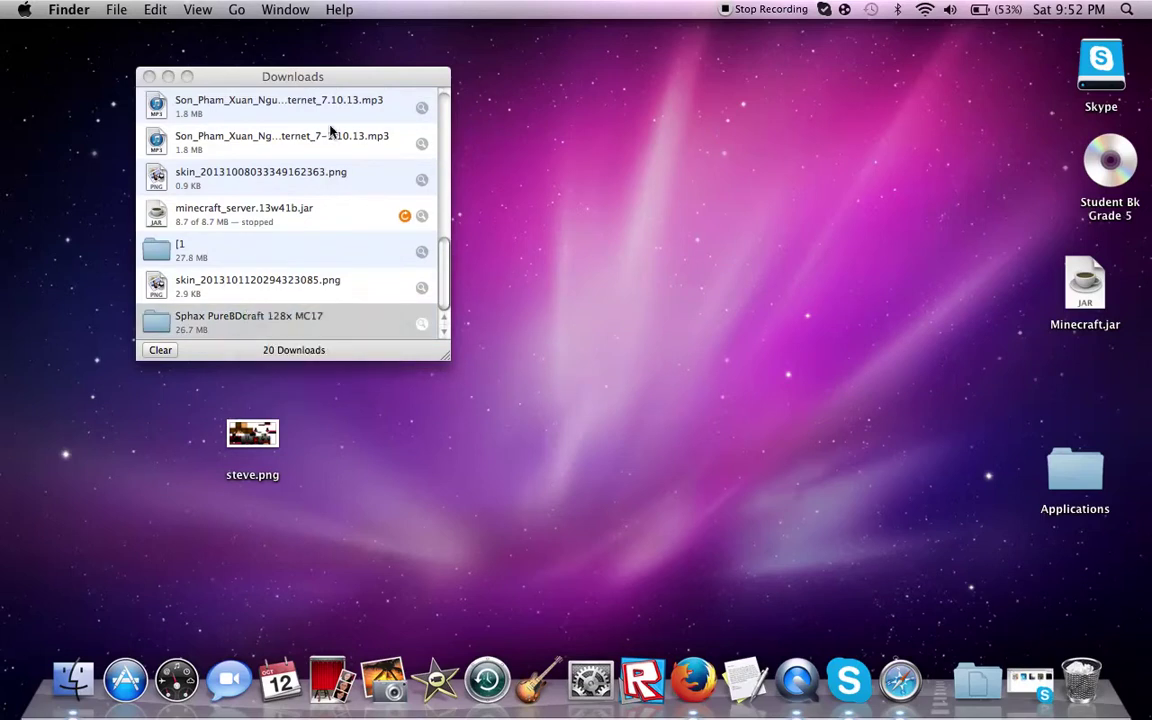
left_click_drag(774, 278, 334, 486)
right_click(300, 312)
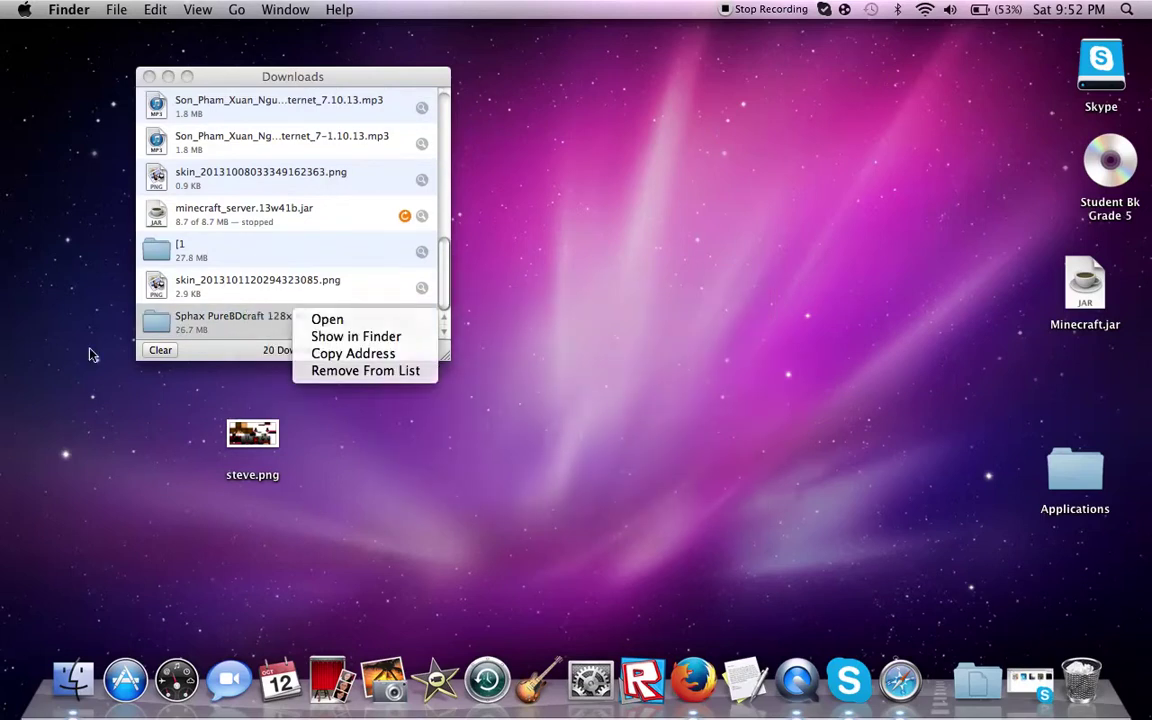
left_click(90, 350)
right_click(253, 317)
left_click(305, 337)
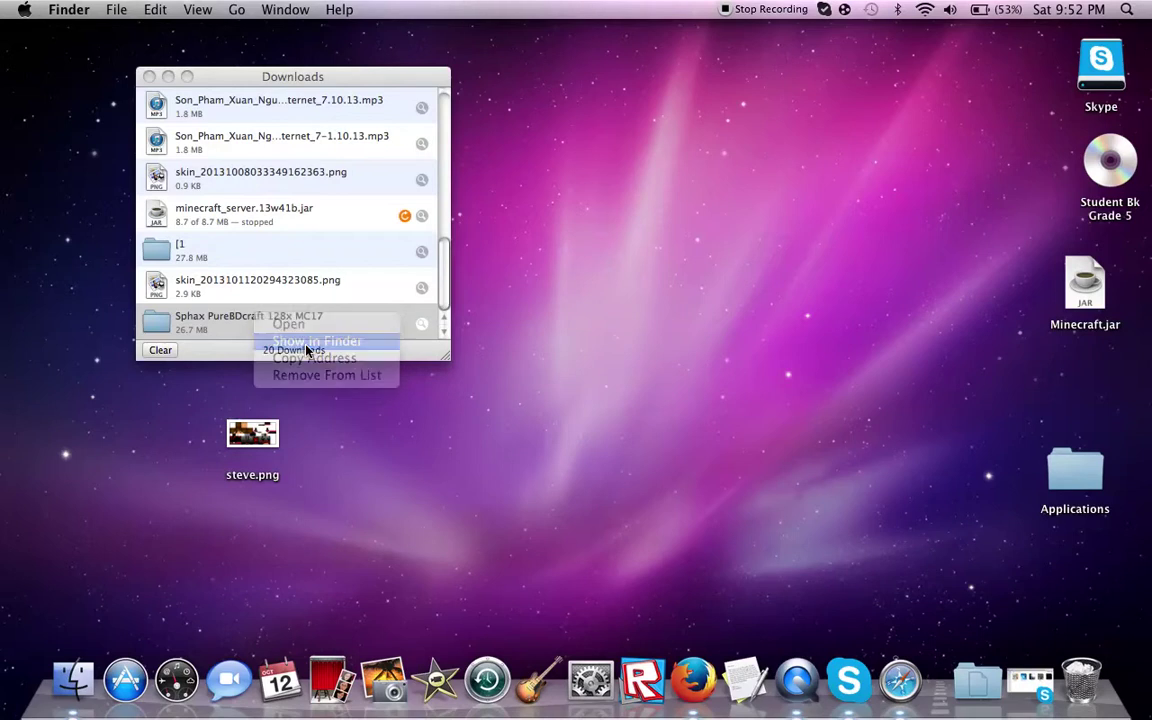
left_click_drag(517, 408, 975, 292)
Close the folder and Downloads windows and move the Sphax PureBDcraft folder nearer the middle of the desktop
left_click(168, 108)
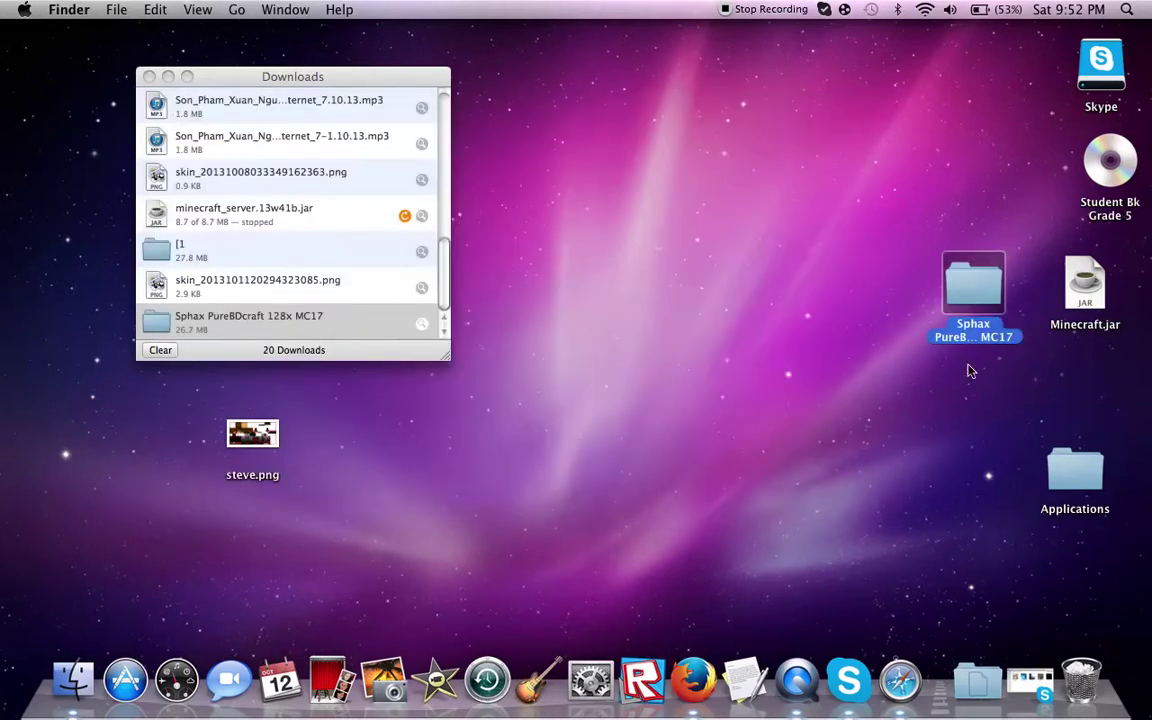
left_click(149, 76)
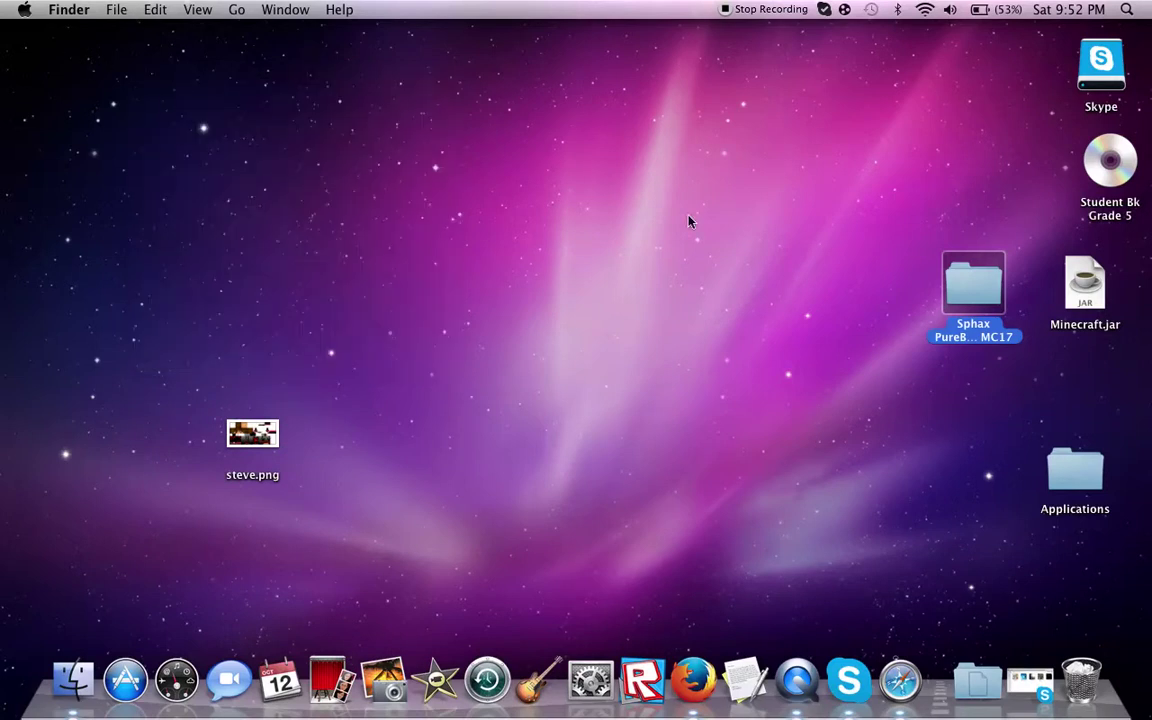
left_click_drag(940, 285, 494, 211)
left_click_drag(1000, 311, 476, 262)
left_click_drag(476, 262, 754, 267)
Open the resourcepacks folder under Library, Application Support, minecraft in the home folder
left_click(73, 680)
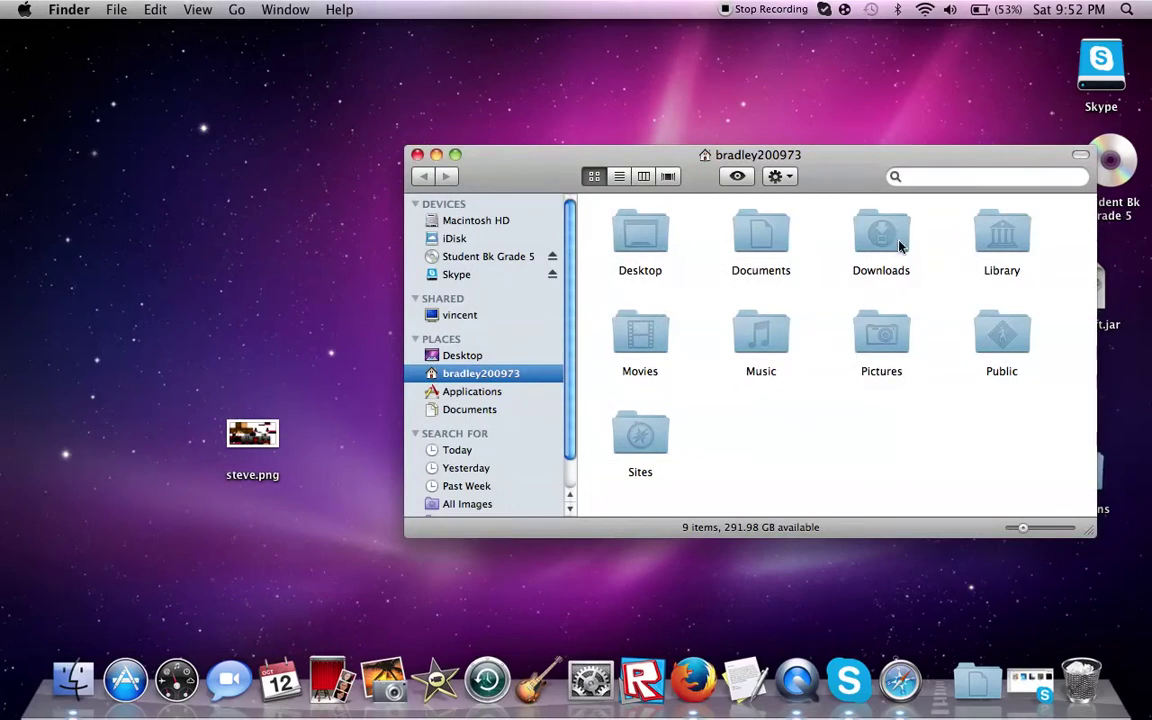
double_click(996, 233)
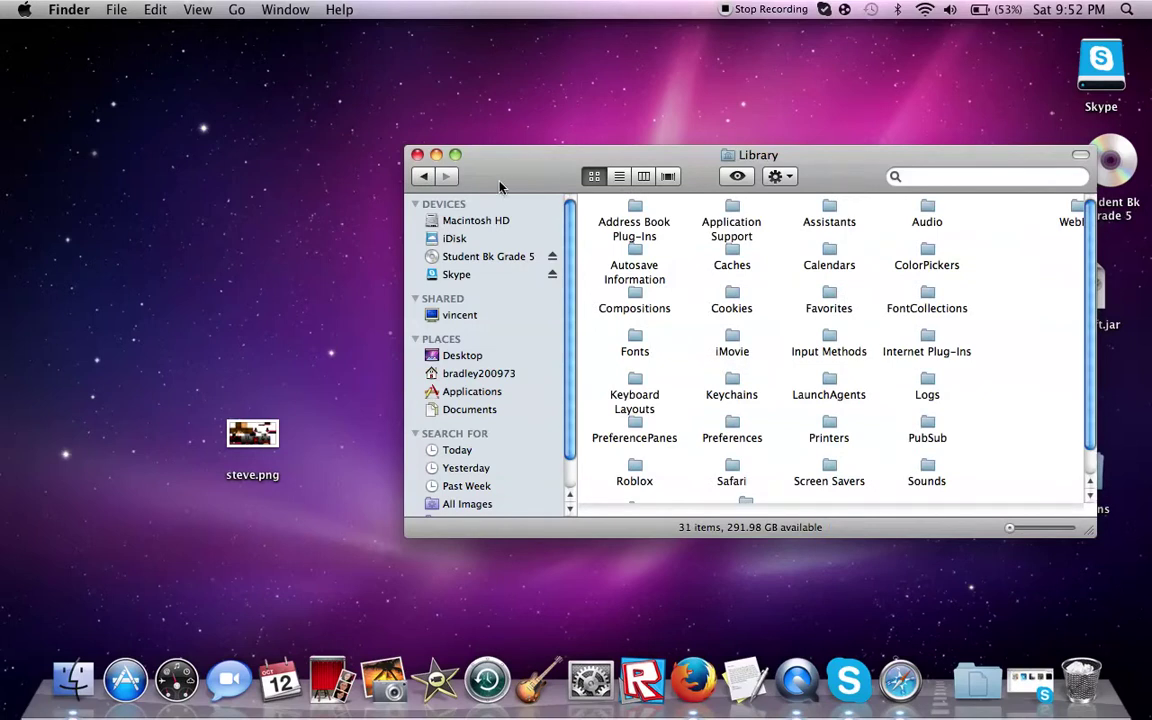
left_click(421, 177)
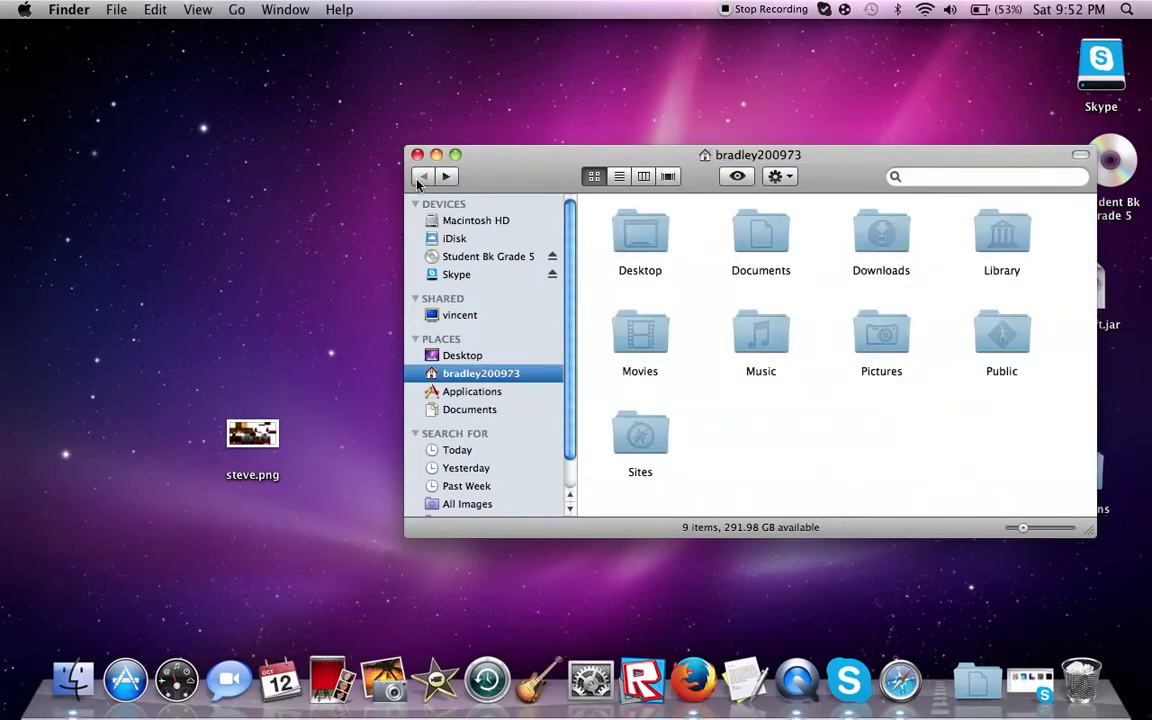
double_click(1004, 231)
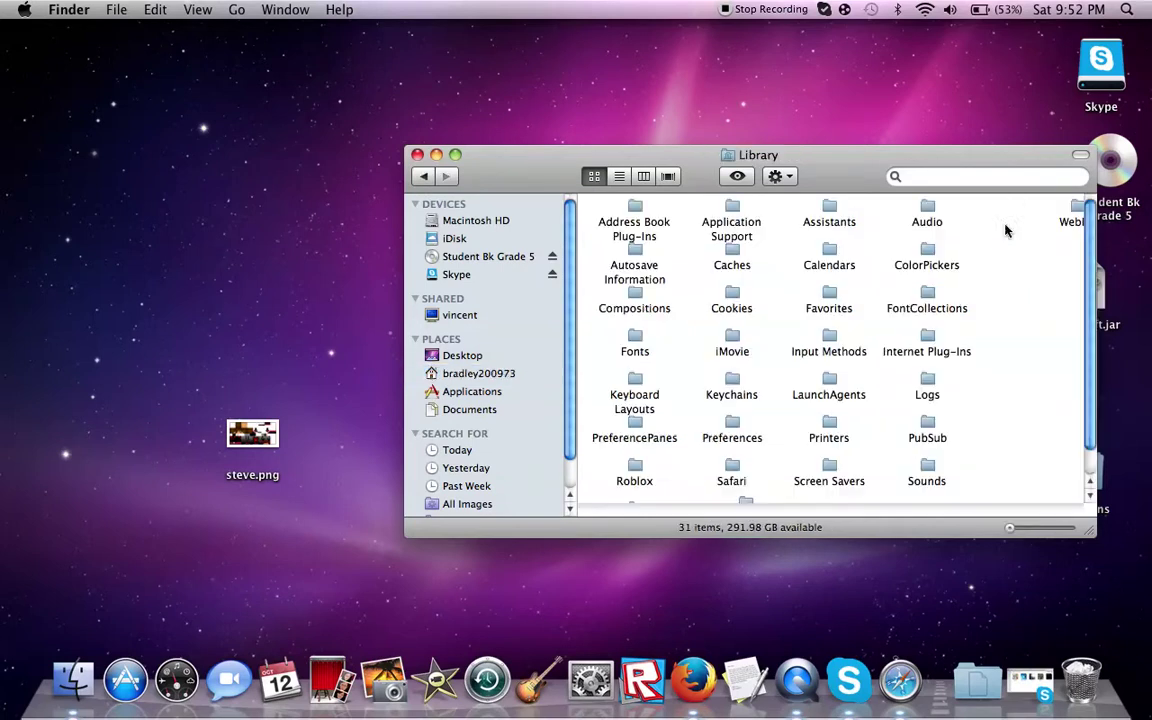
double_click(737, 222)
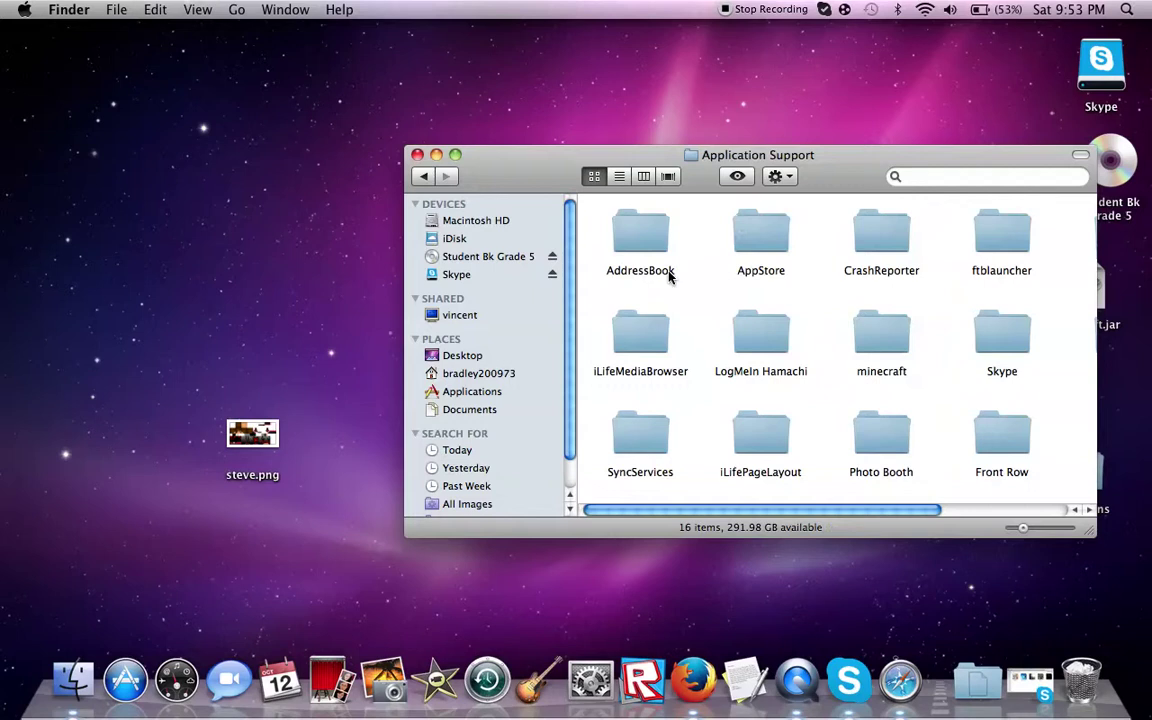
double_click(876, 336)
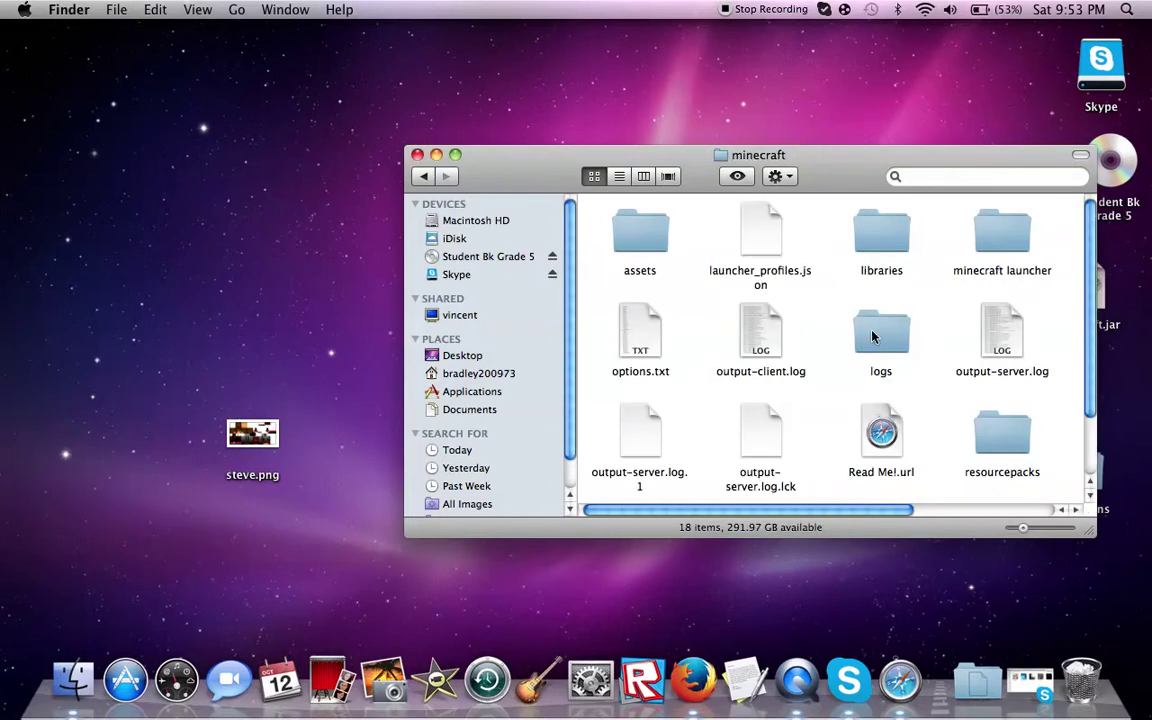
double_click(1002, 435)
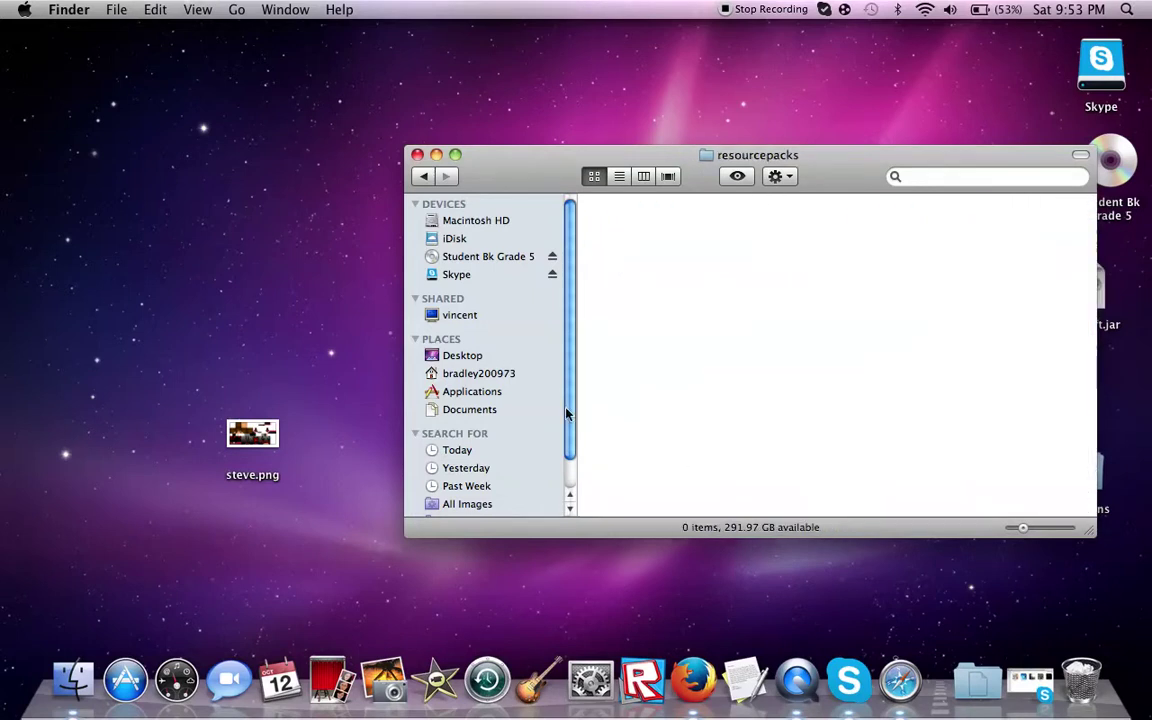
Place the resourcepacks window clear of the desktop's Sphax PureBDcraft folder and move that folder into resourcepacks
left_click_drag(252, 432, 226, 416)
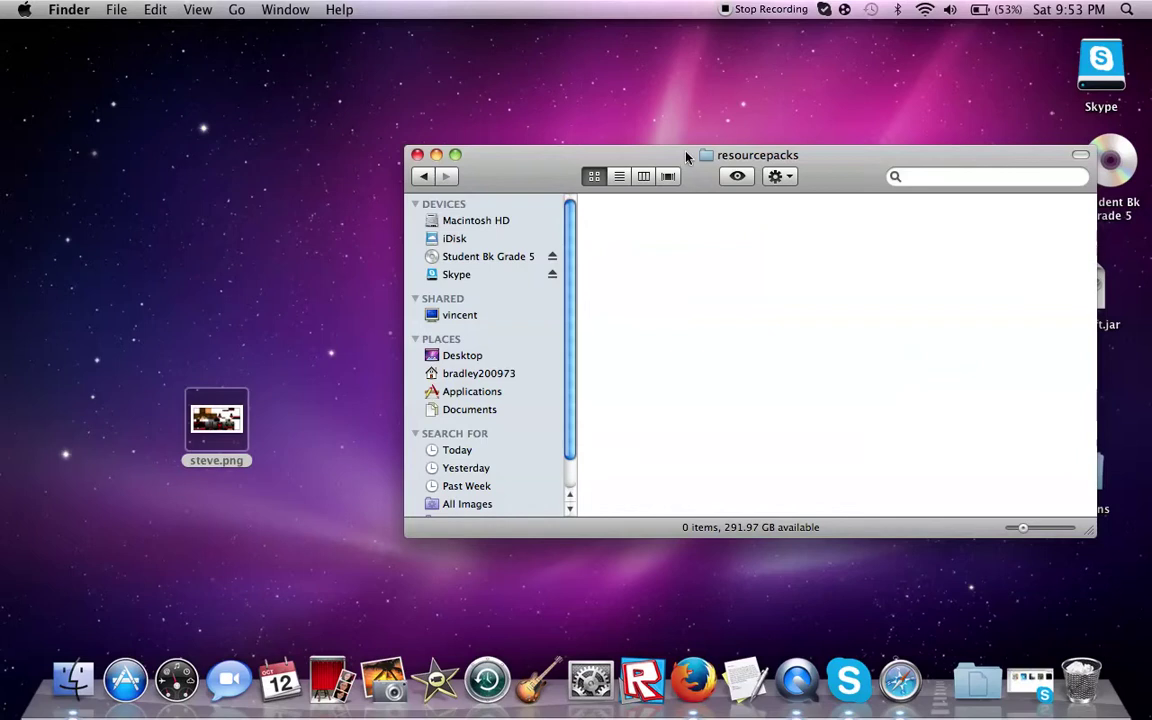
left_click_drag(686, 156, 400, 169)
left_click_drag(536, 191, 557, 196)
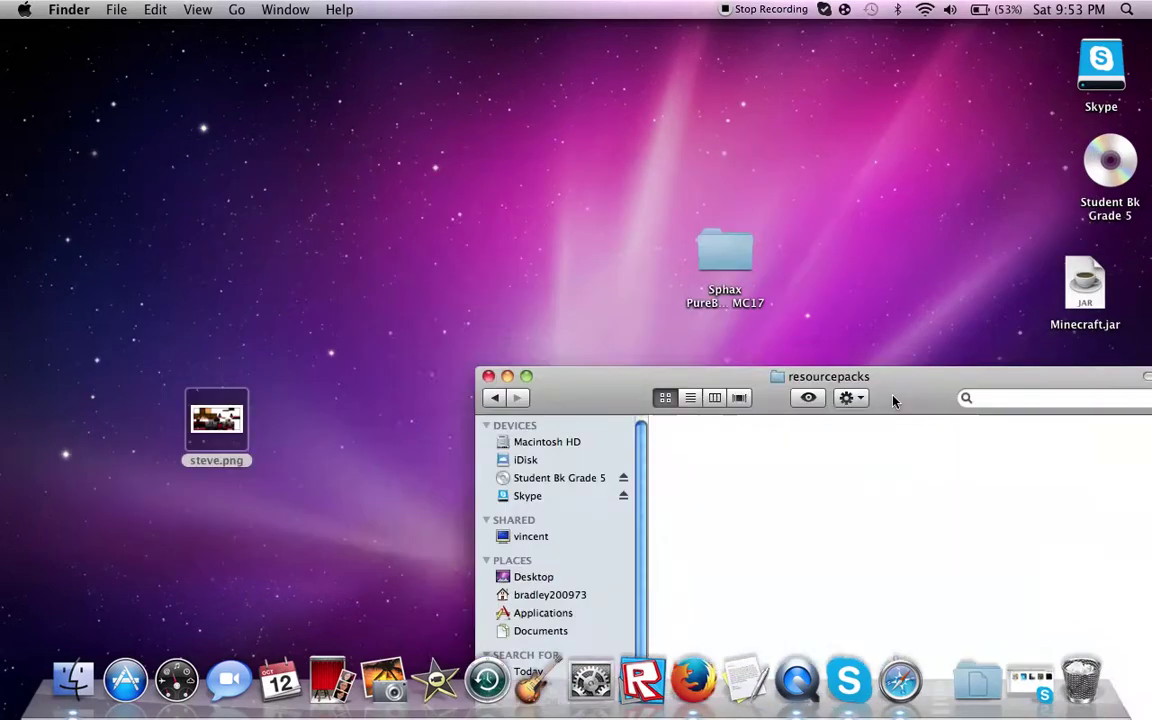
left_click_drag(893, 400, 826, 377)
left_click_drag(722, 255, 645, 492)
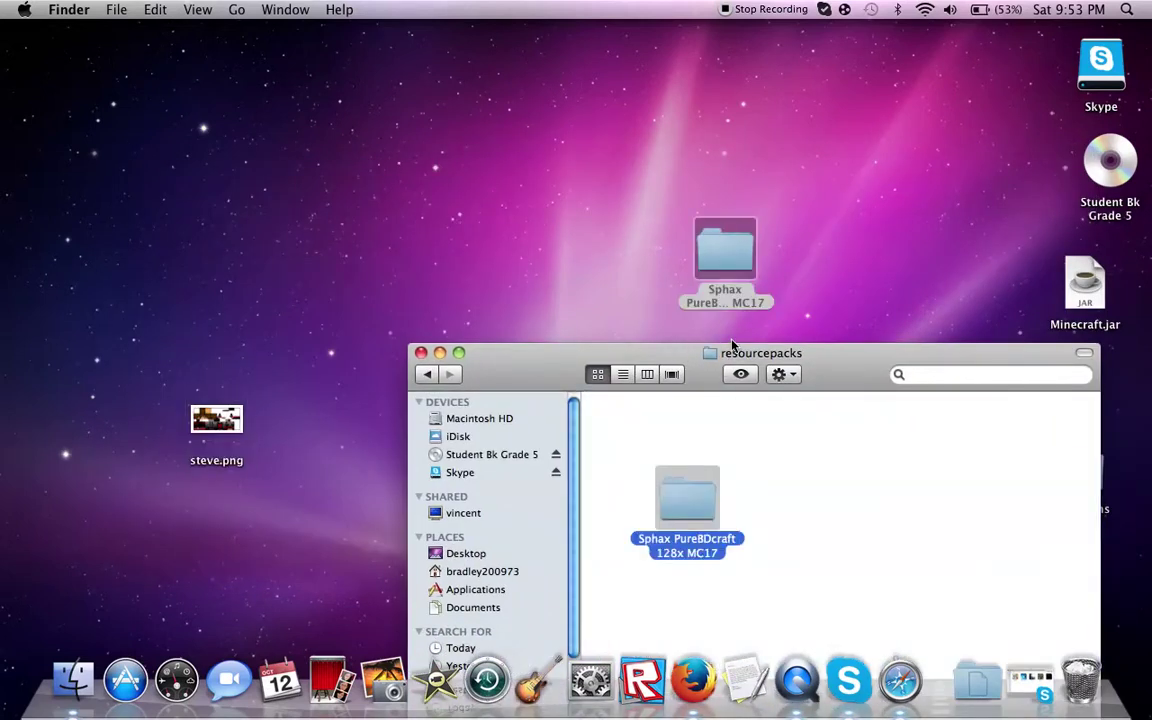
Put steve.png from the Sphax pack's assets/minecraft/textures/entity folder in the Trash
left_click_drag(732, 345, 709, 86)
left_click(706, 150)
double_click(656, 237)
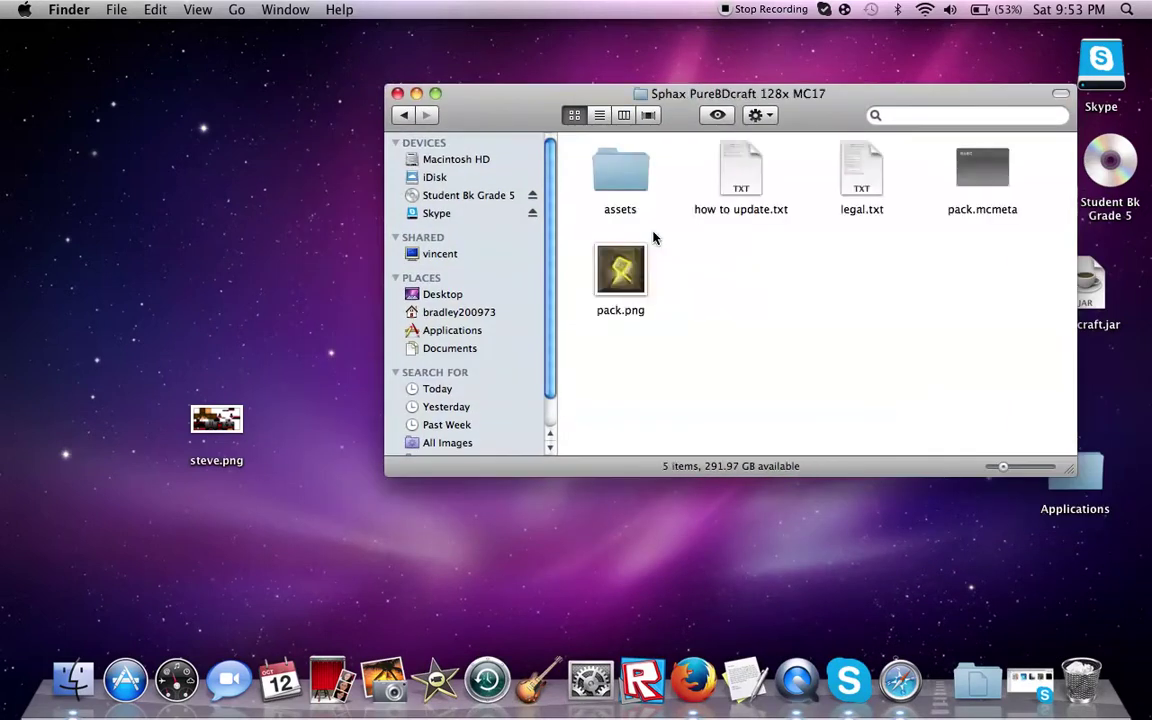
left_click(405, 116)
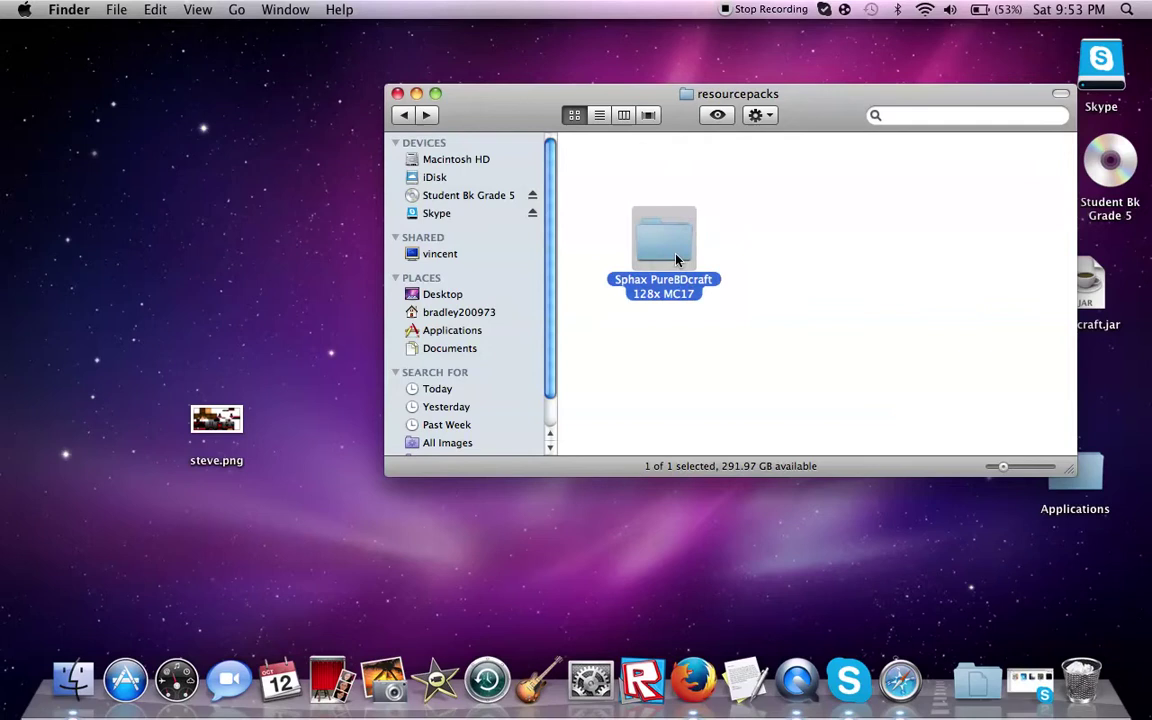
double_click(676, 259)
double_click(634, 167)
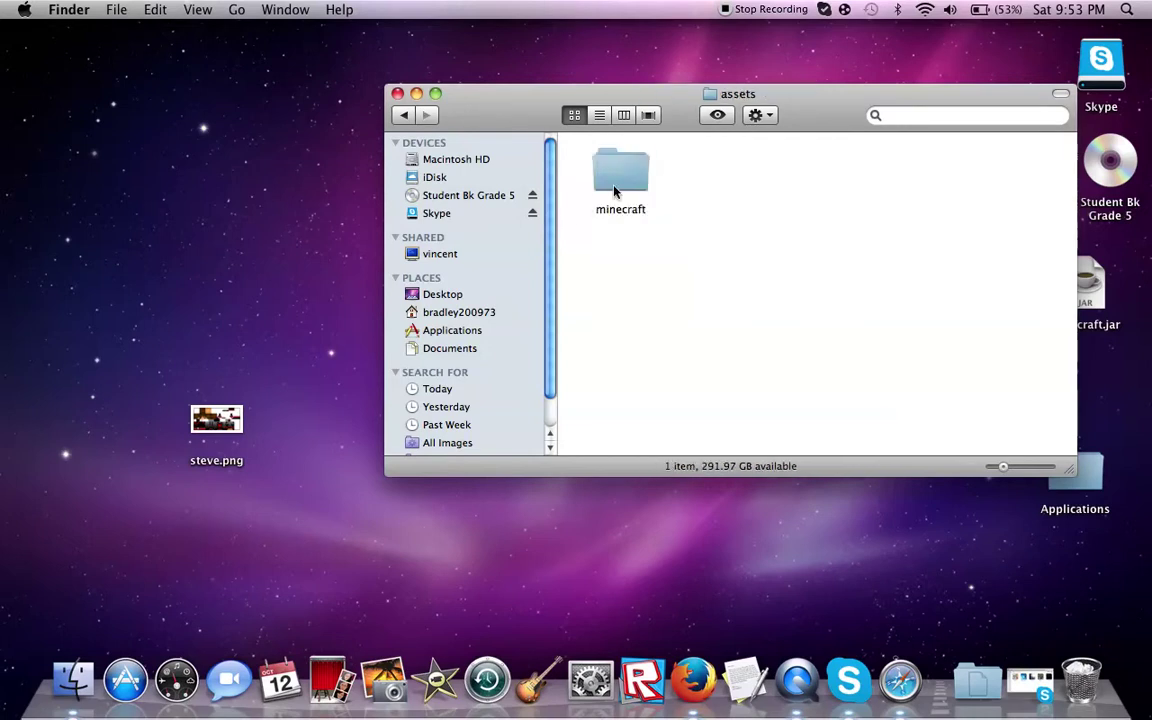
double_click(618, 189)
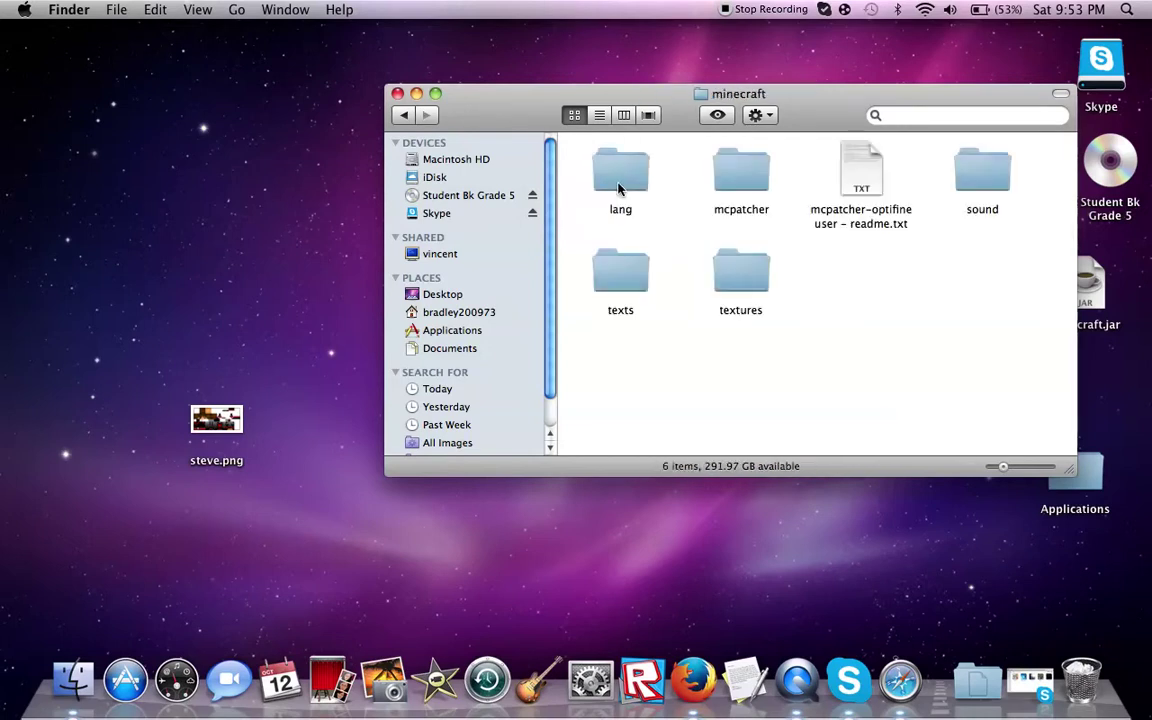
double_click(725, 274)
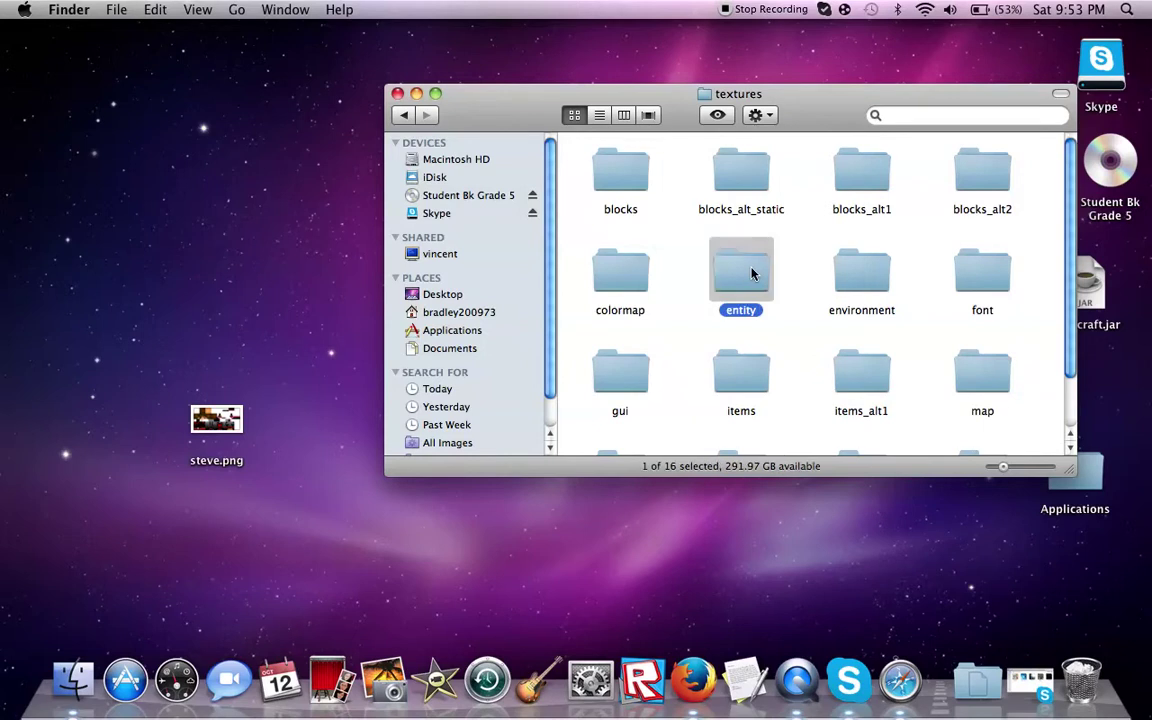
double_click(752, 274)
scroll(761, 288, "down", 10)
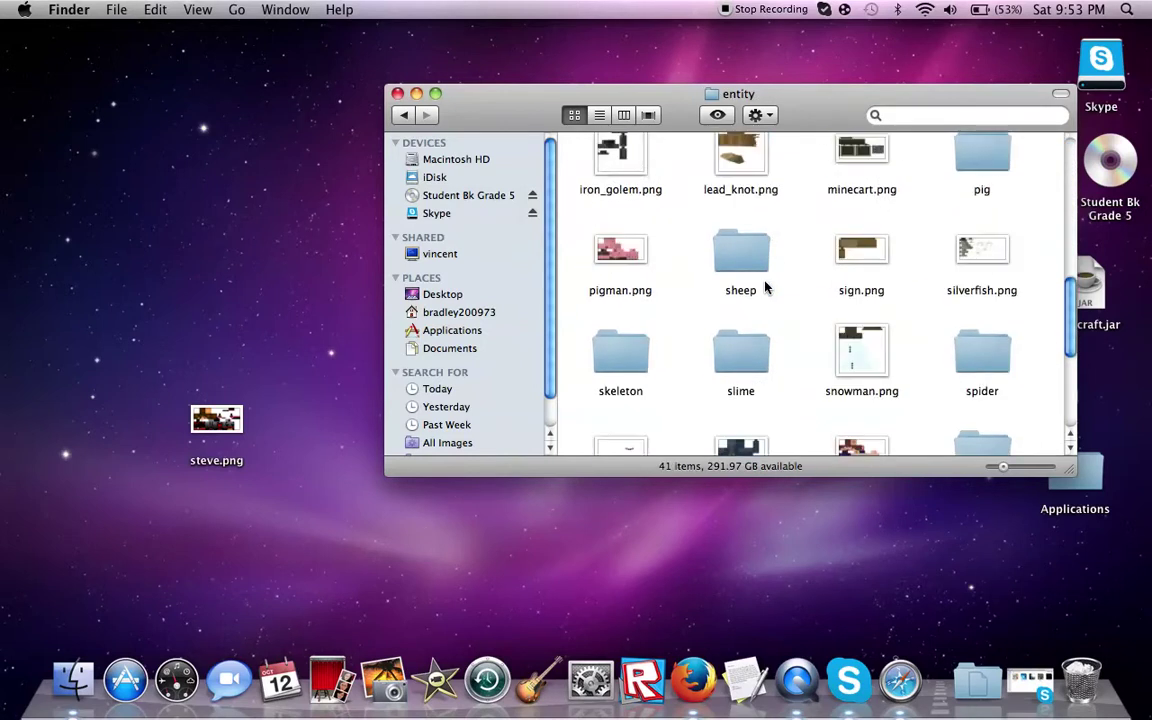
scroll(770, 288, "down", 5)
left_click_drag(861, 285, 1095, 685)
left_click_drag(205, 225, 257, 488)
left_click_drag(0, 490, 324, 206)
left_click_drag(273, 175, 110, 549)
left_click_drag(95, 147, 300, 450)
left_click_drag(18, 88, 173, 145)
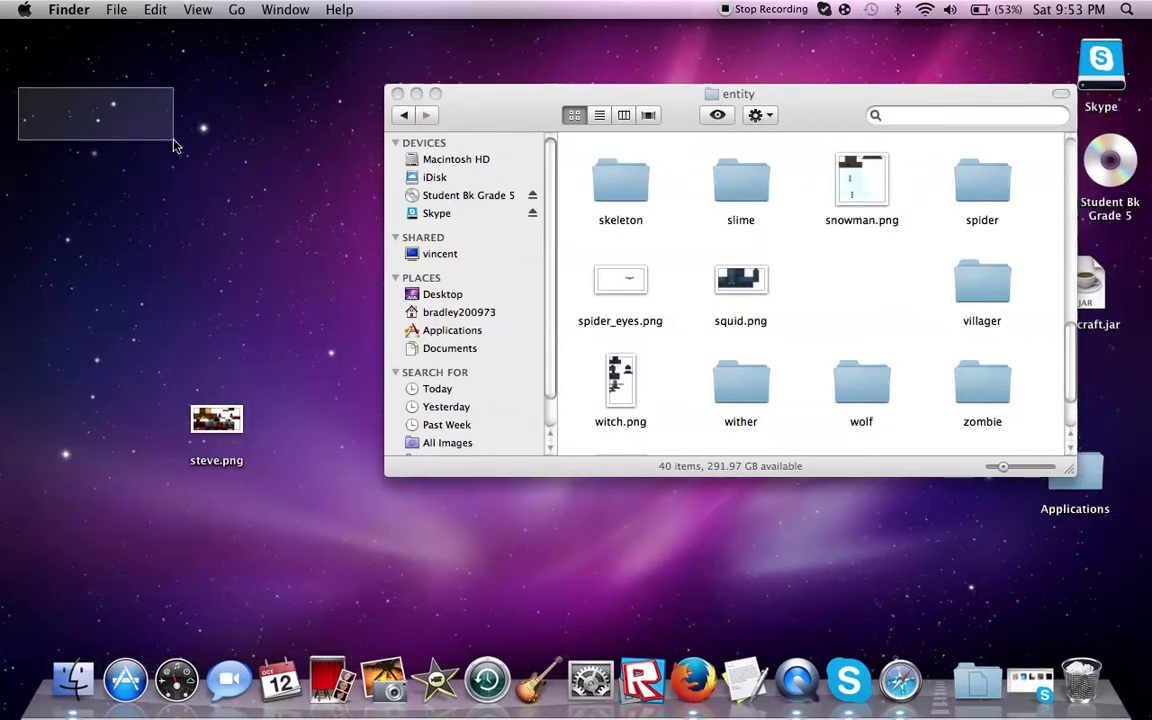
left_click_drag(142, 191, 142, 191)
left_click_drag(142, 191, 156, 412)
Move the desktop's steve.png into the Sphax pack's entity folder and close the folder window
left_click_drag(477, 418, 838, 277)
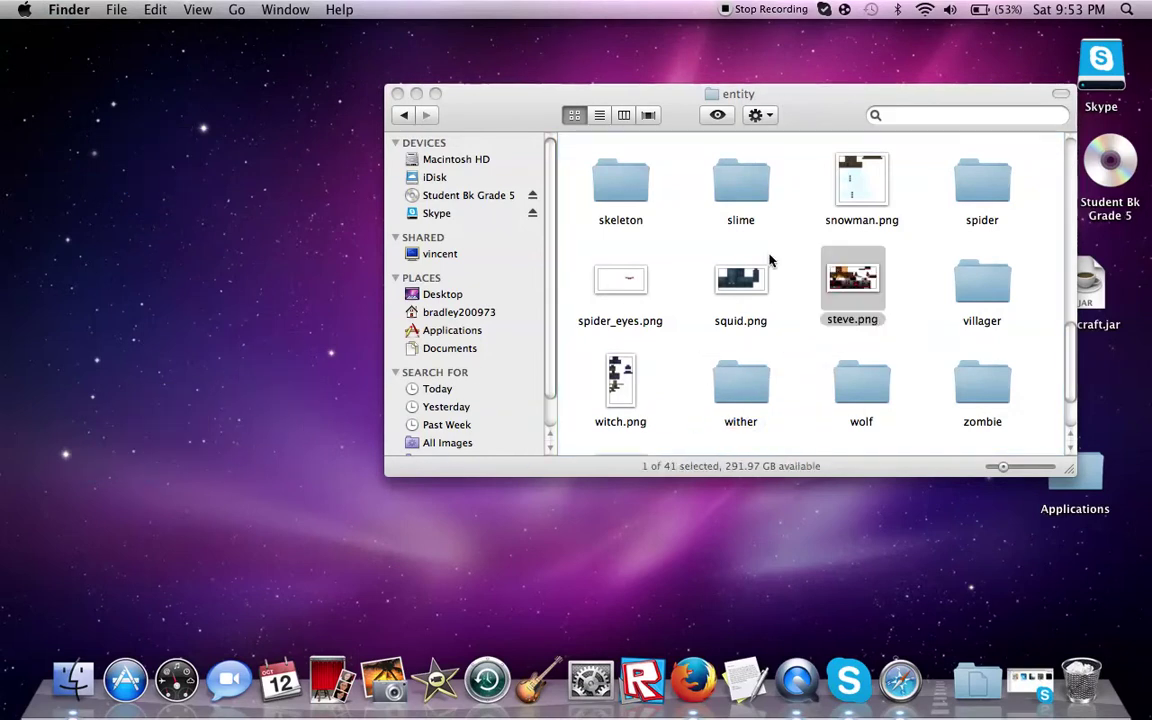
left_click(397, 94)
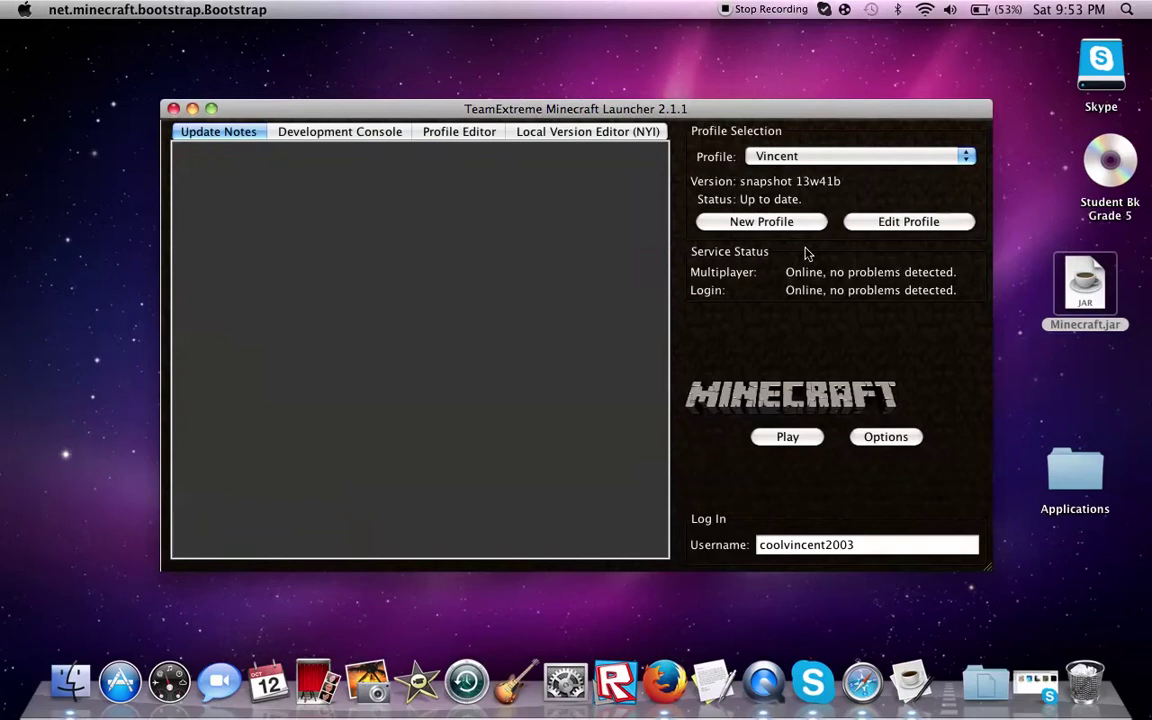
In the TeamExtreme Minecraft Launcher, set the current profile's version to snapshot 13w41b and save the profile
left_click(908, 221)
left_click(705, 321)
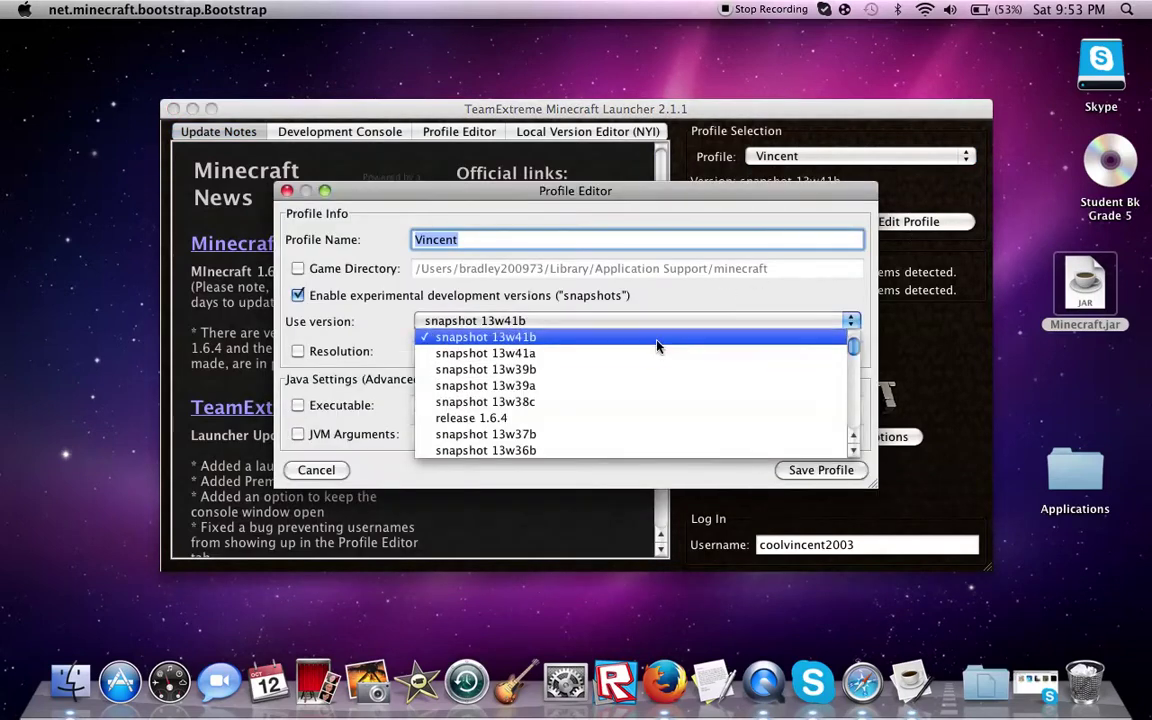
left_click(657, 345)
left_click(821, 470)
Start Minecraft in full screen, activate the Sphax PureBDcraft 128x MC17 resource pack and return to the title screen
left_click(789, 437)
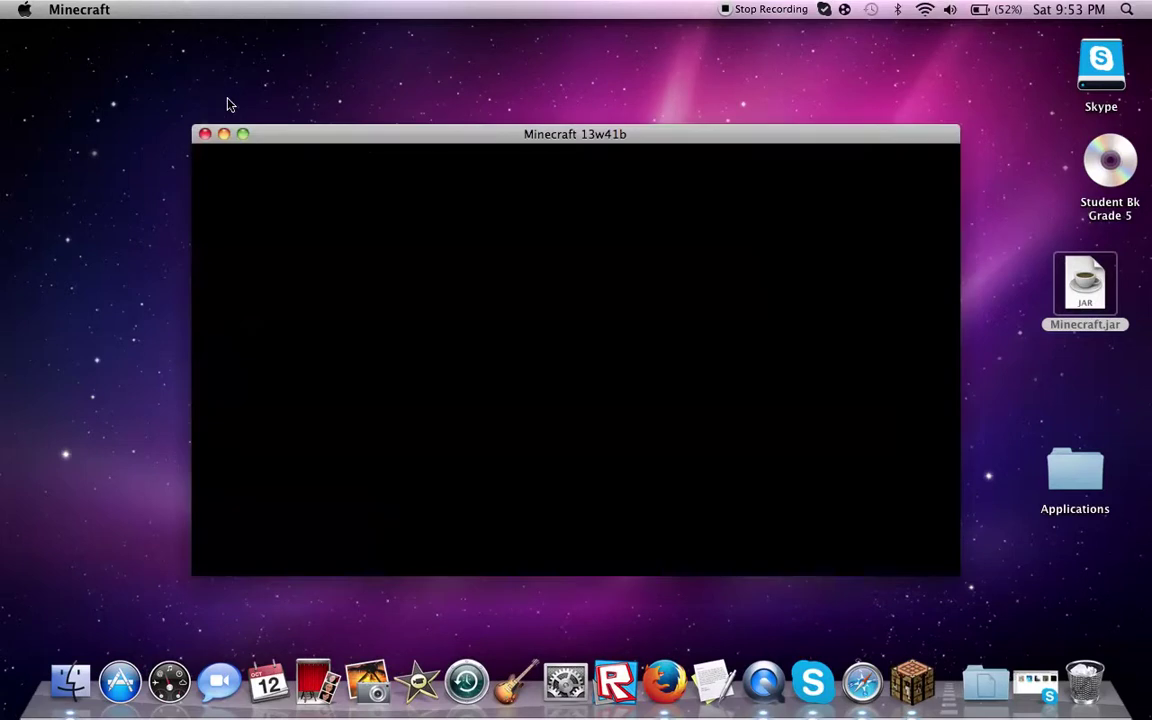
key("F11")
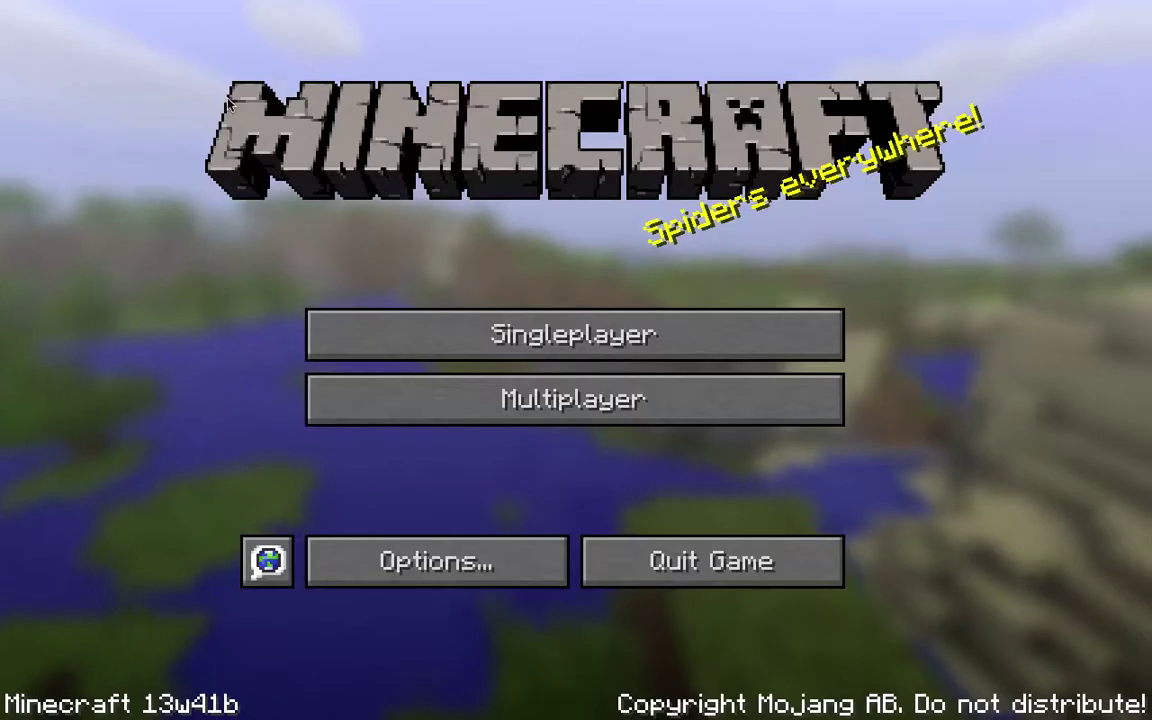
left_click(442, 550)
left_click(454, 517)
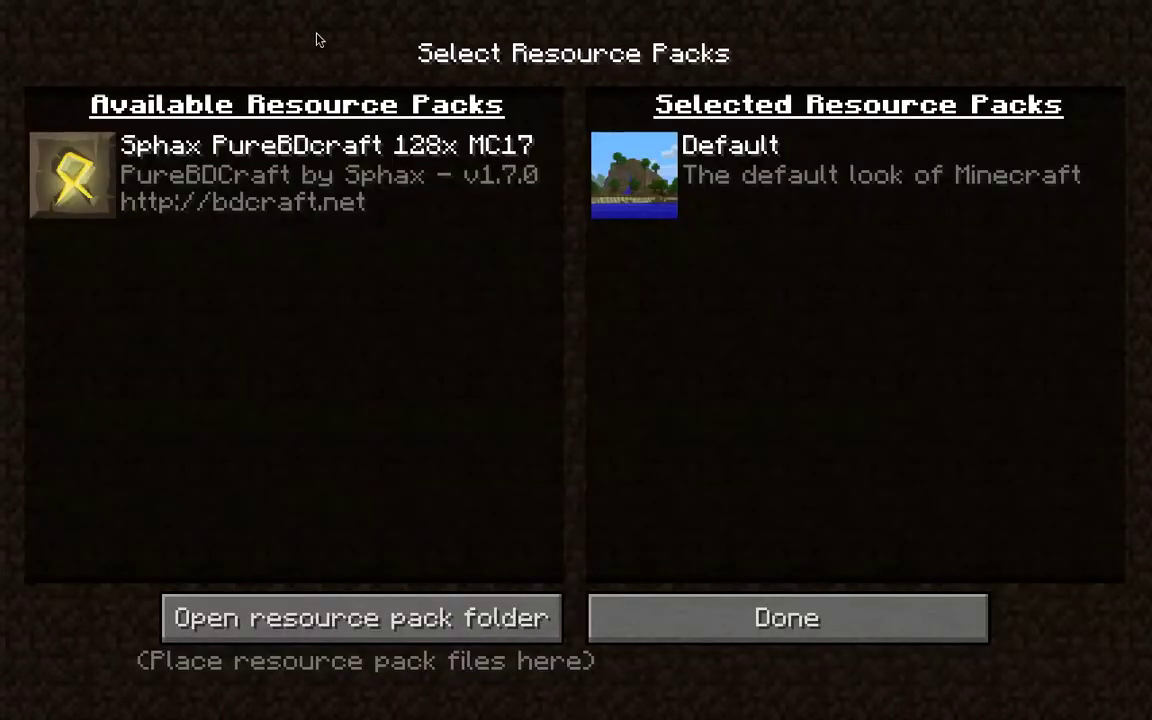
left_click(70, 168)
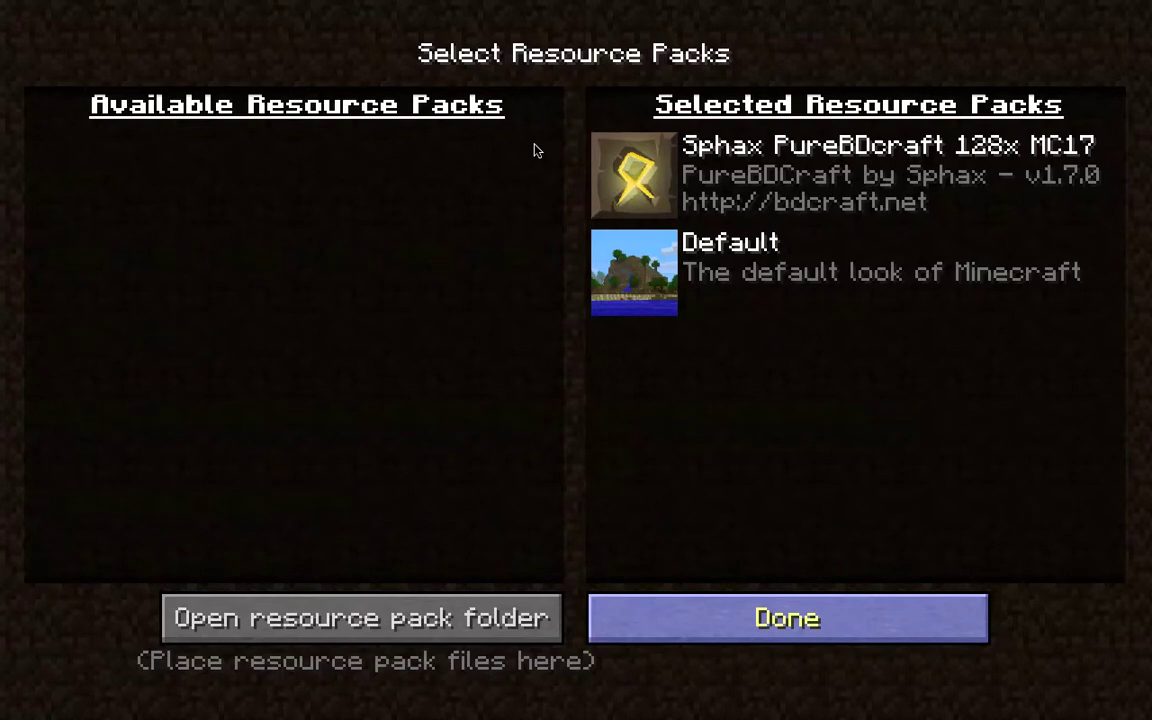
key("Escape")
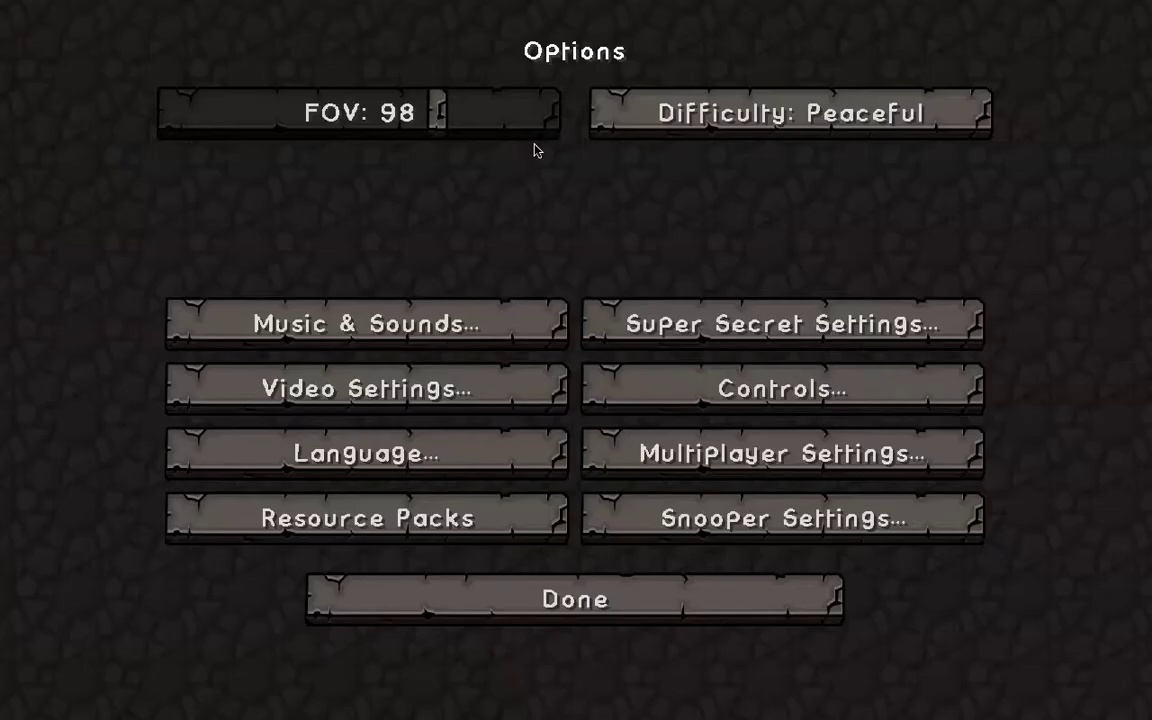
left_click(622, 582)
Load the second singleplayer world in the list, a Survival Mode world, and select the second hotbar slot
left_click(609, 330)
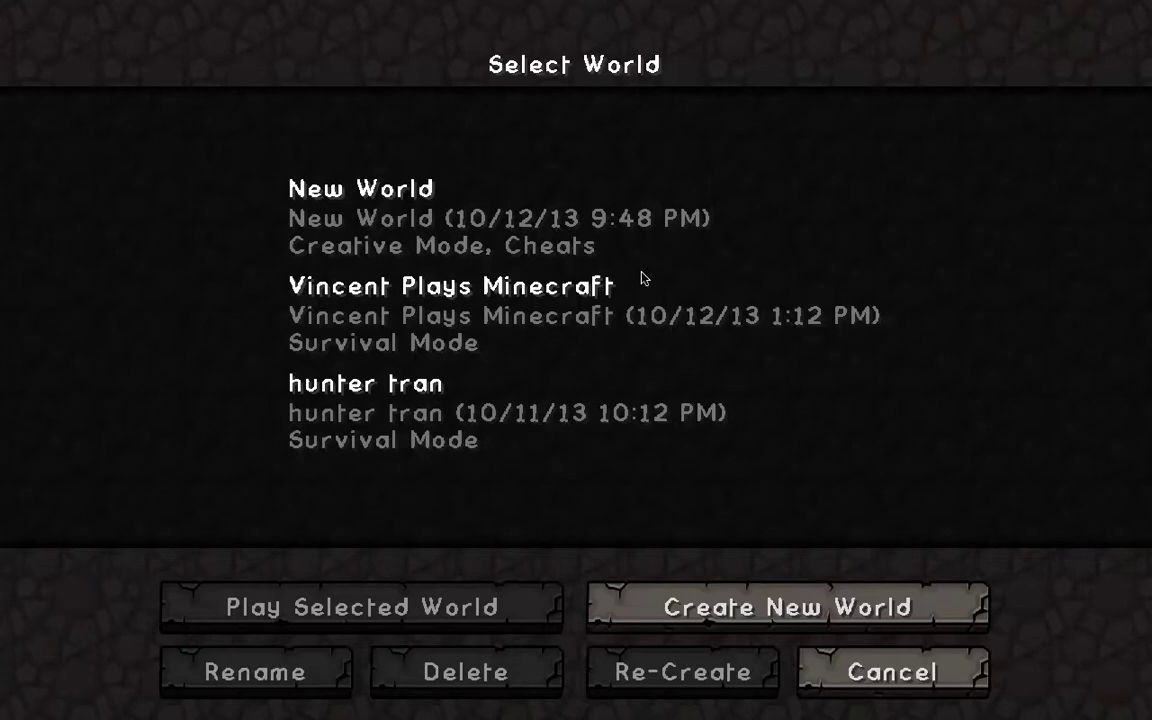
left_click(888, 668)
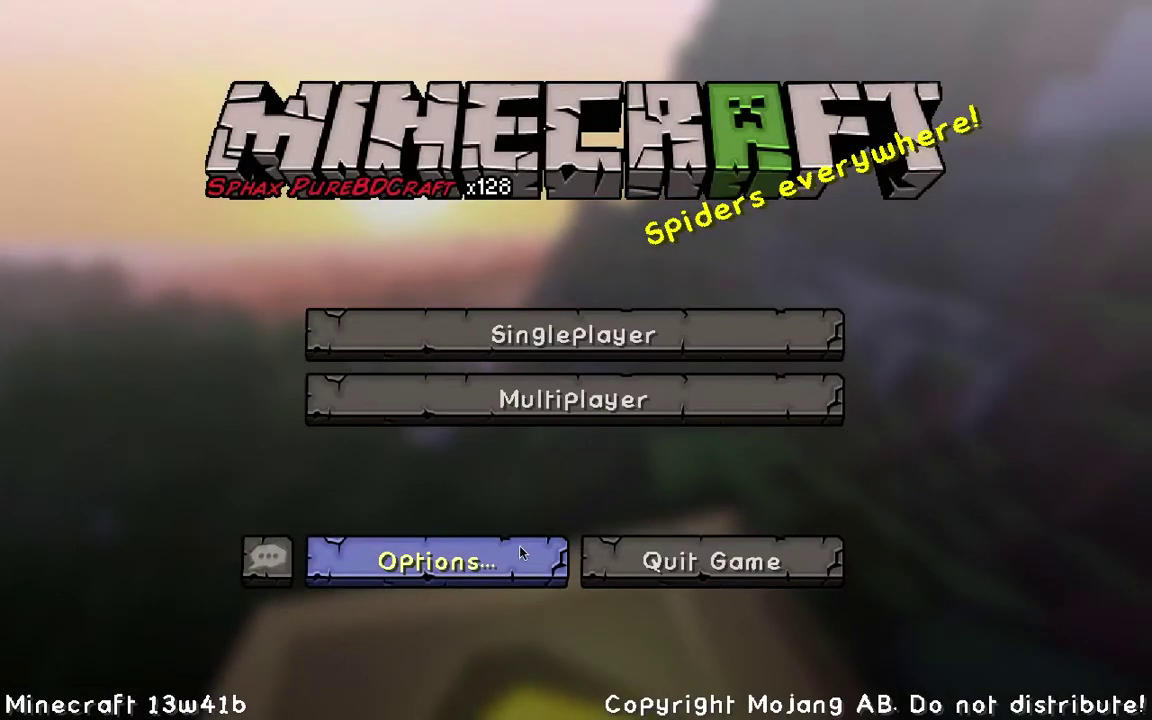
left_click(392, 325)
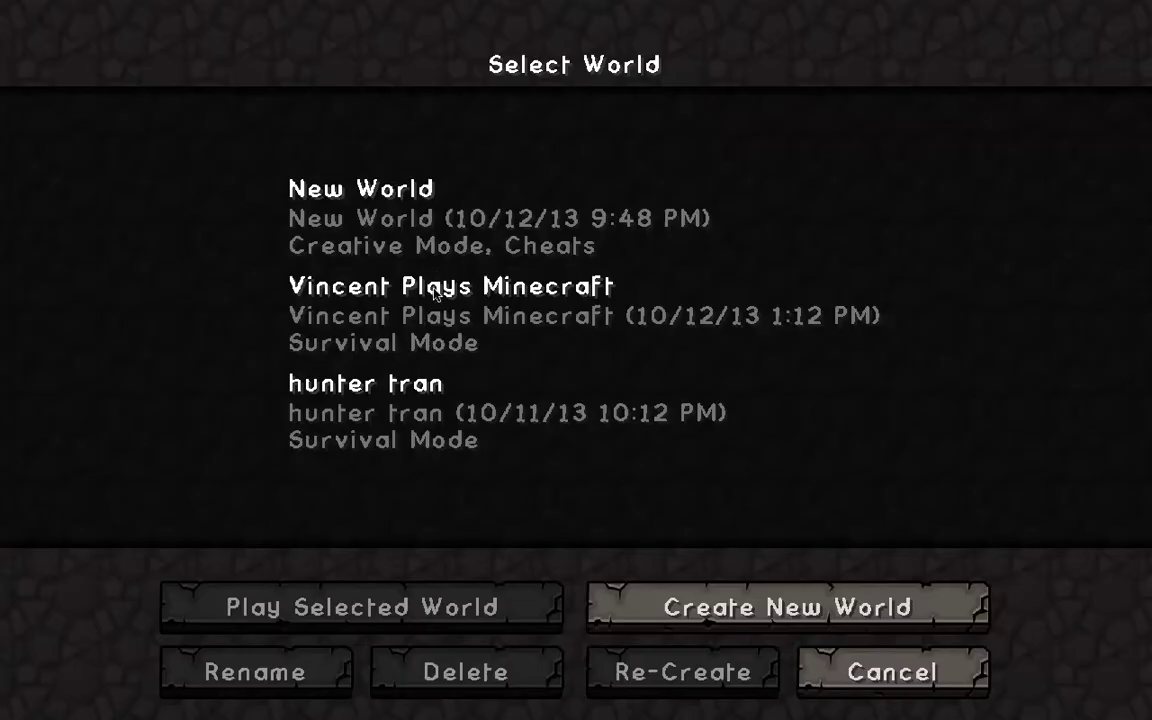
left_click(392, 252)
double_click(419, 337)
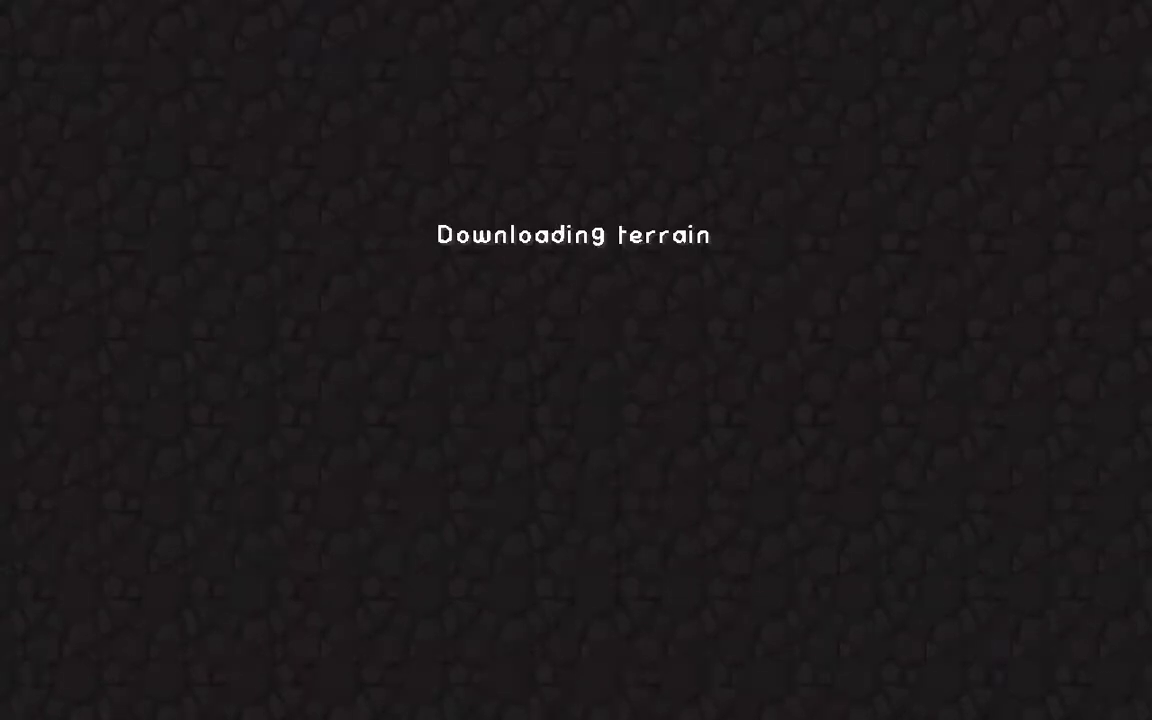
key("2")
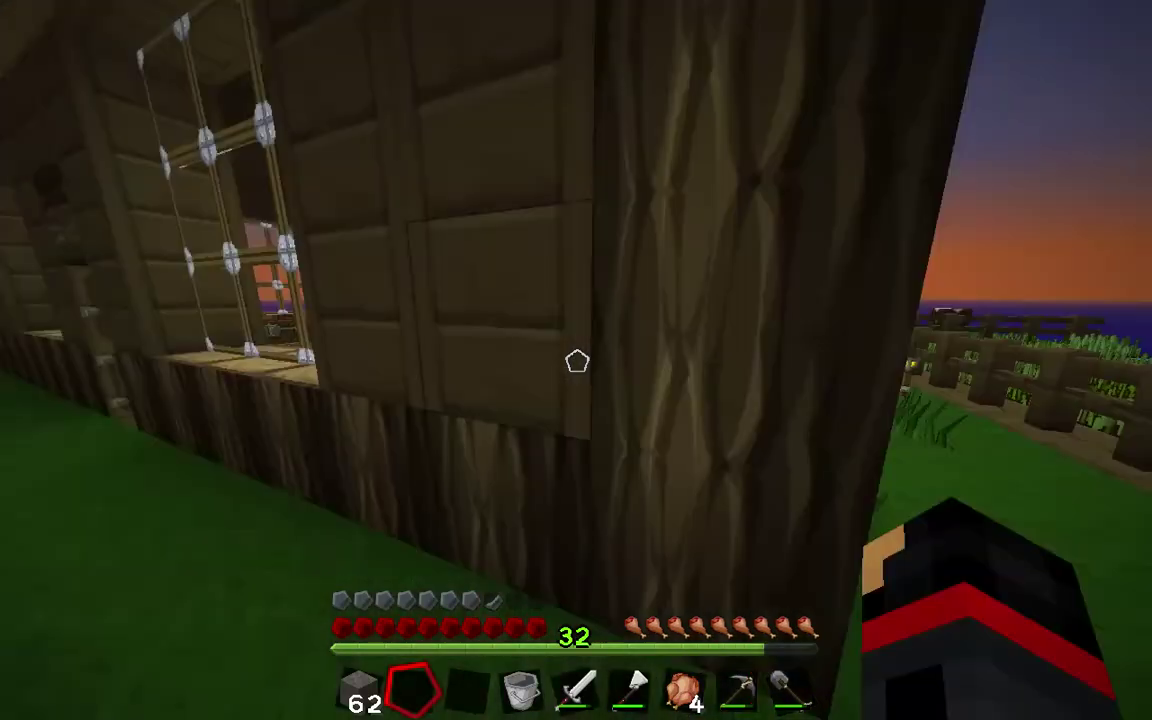
Open the Survival world to LAN with cheats allowed for other players
key("Escape")
left_click(690, 416)
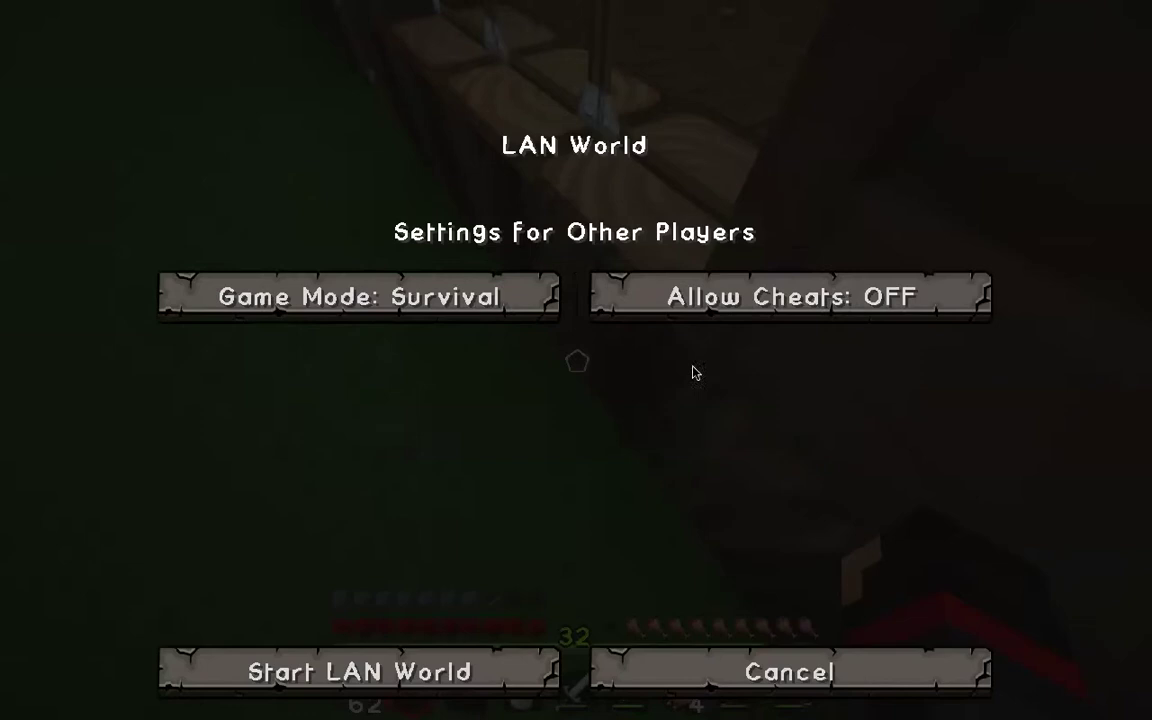
left_click(700, 296)
left_click(359, 672)
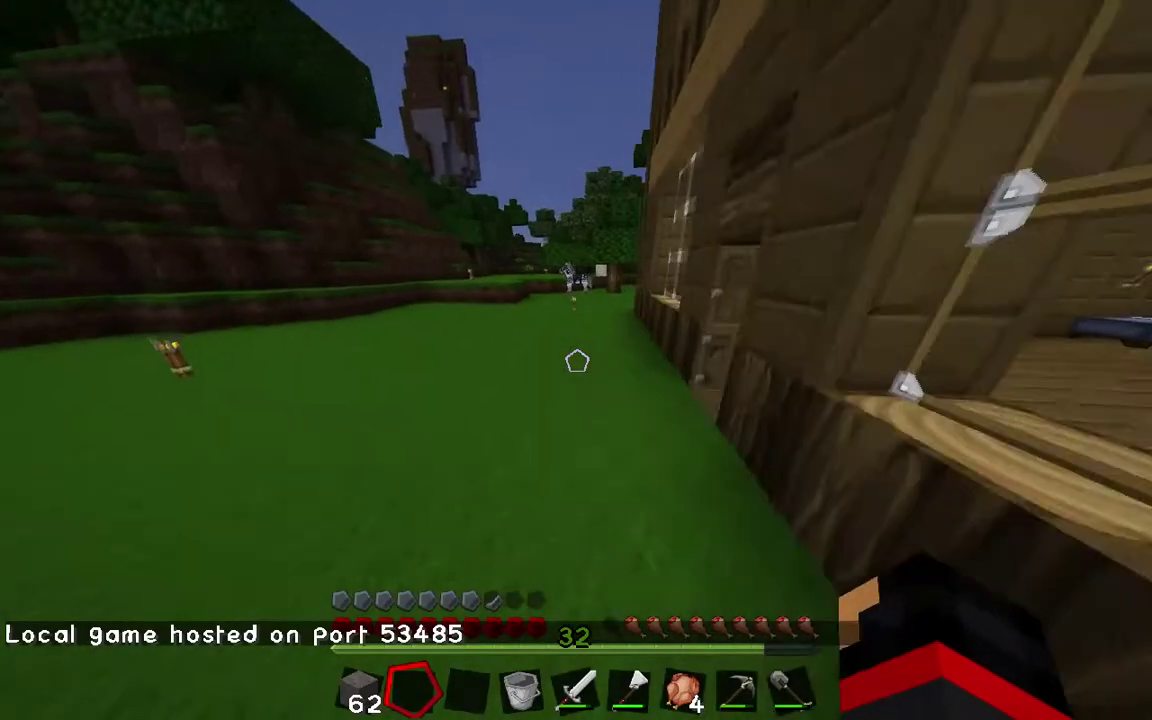
Switch to Creative mode with the command /gamemode 1
key("slash")
type("gamemode")
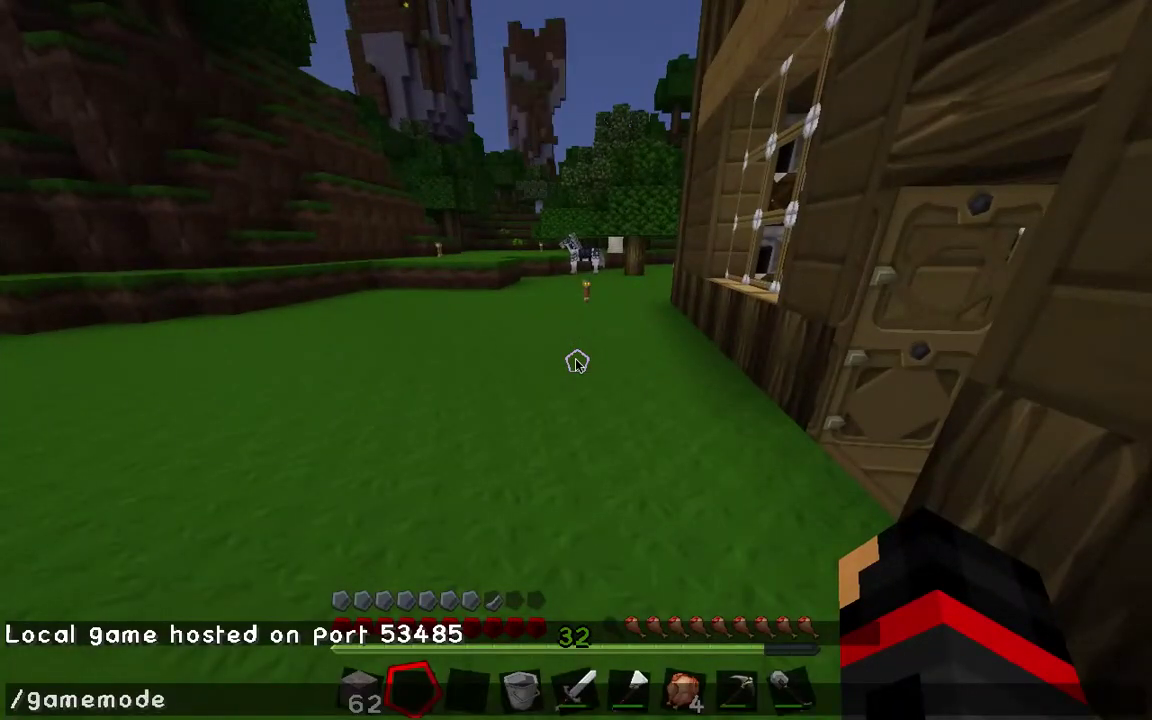
type(" 1")
key("Return")
Put a stack of Lime Stained Glass in the second hotbar slot, then place one block on the grass and break it
key("e")
scroll(660, 250, "down", 6)
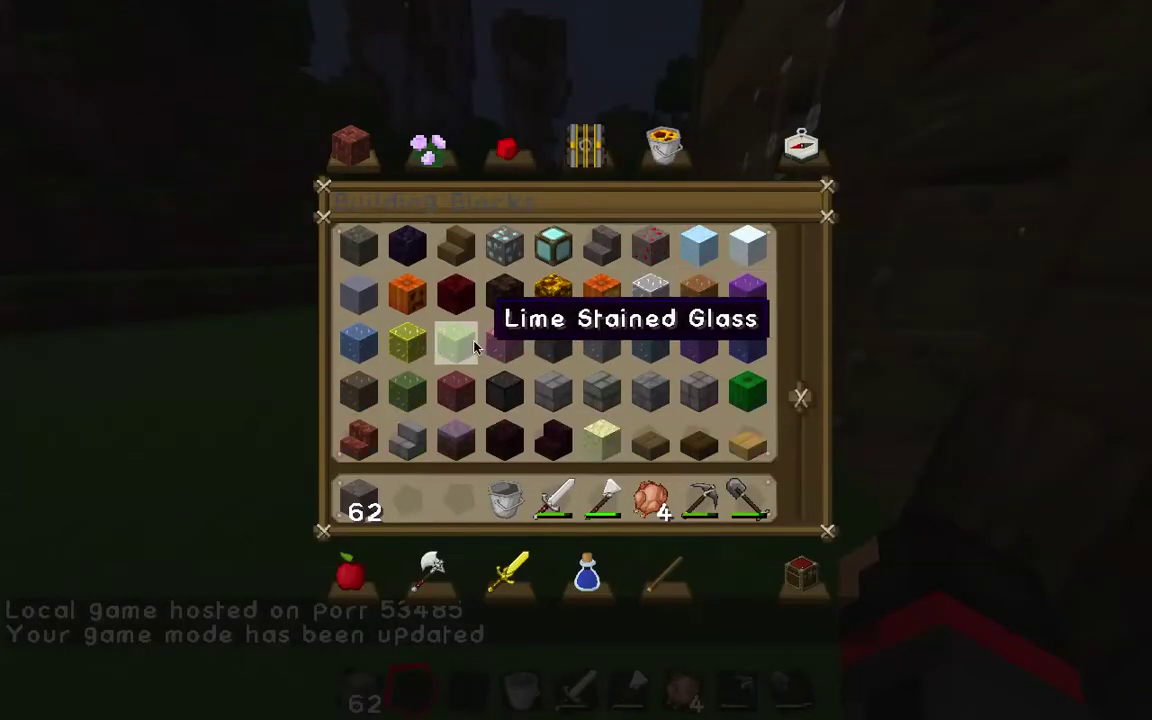
key("2")
key("e")
right_click(576, 360)
left_click(576, 360)
Replace the lime glass in the second hotbar slot with 64 Blue Stained Glass and place one block on the grass
key("e")
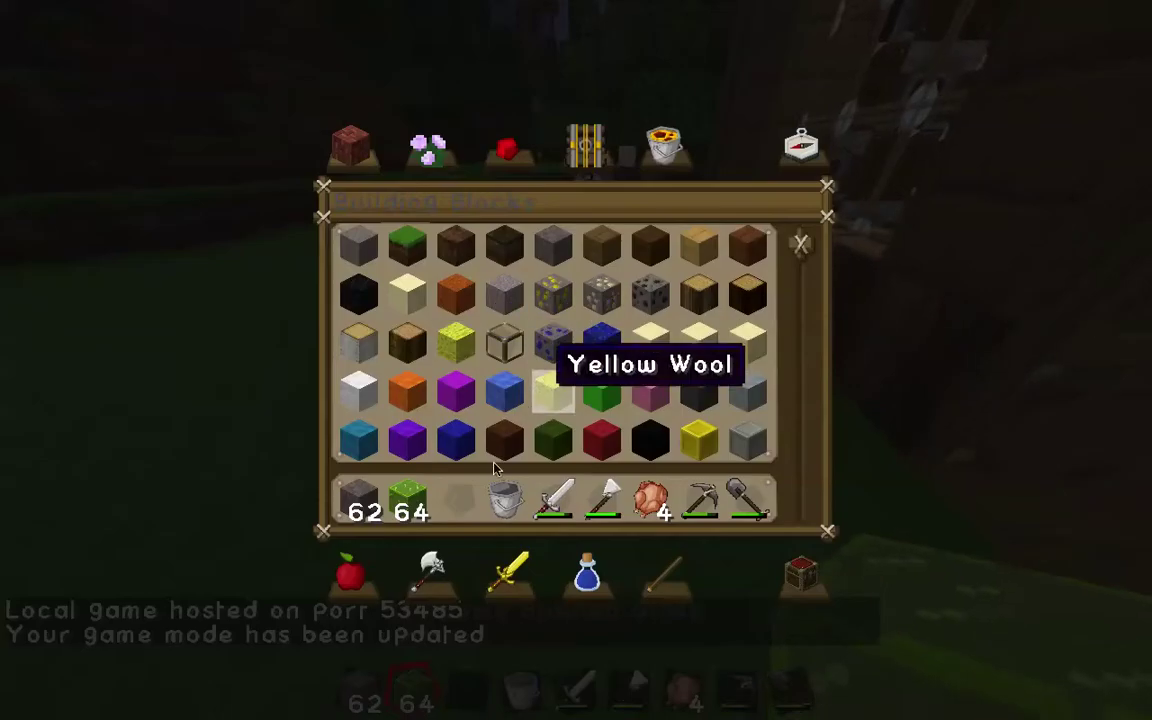
left_click(407, 500)
left_click(453, 391)
scroll(466, 420, "down", 3)
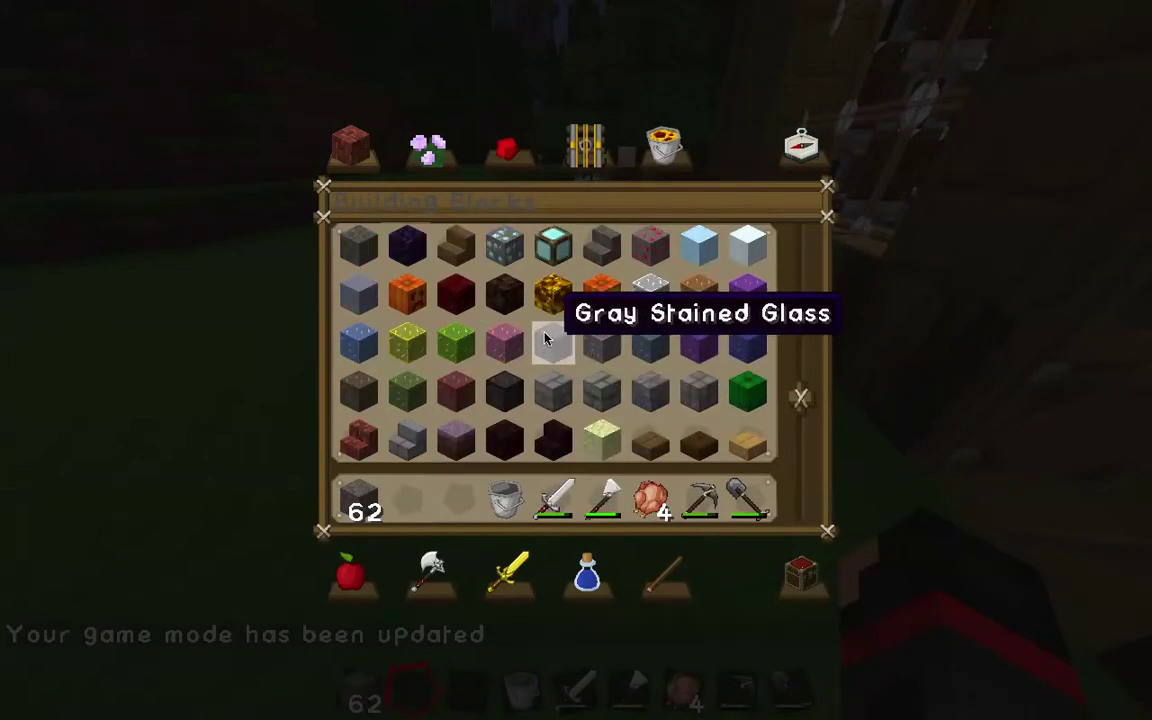
left_click(741, 333, "shift")
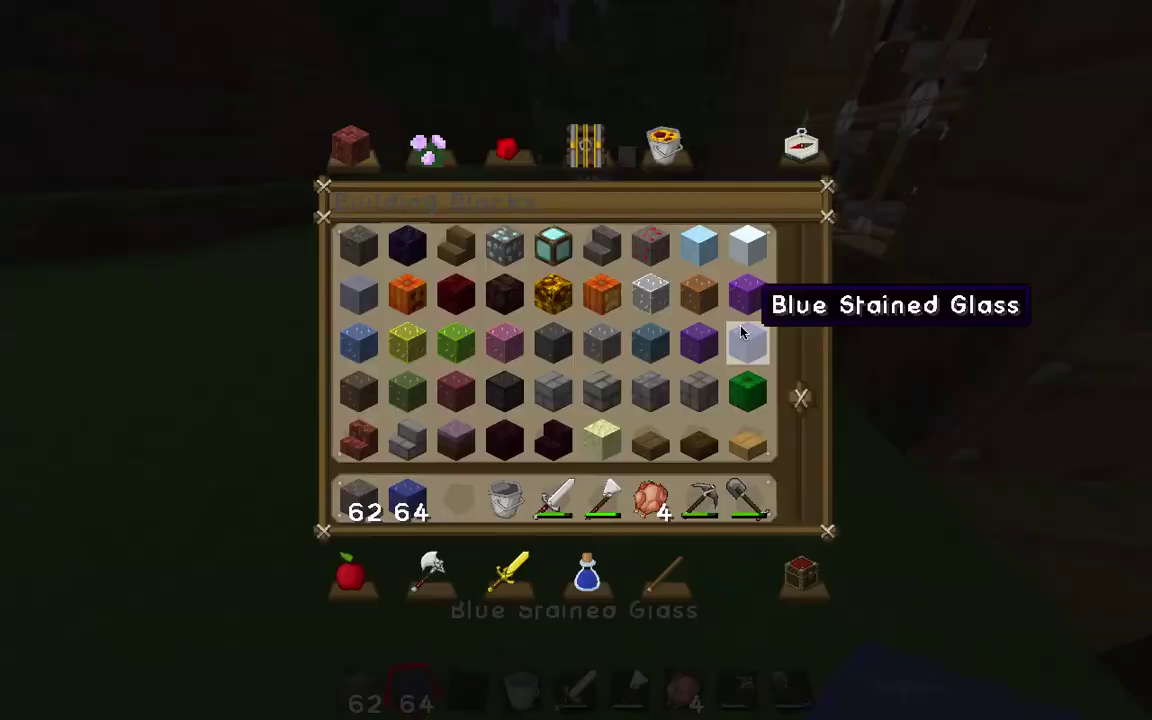
key("e")
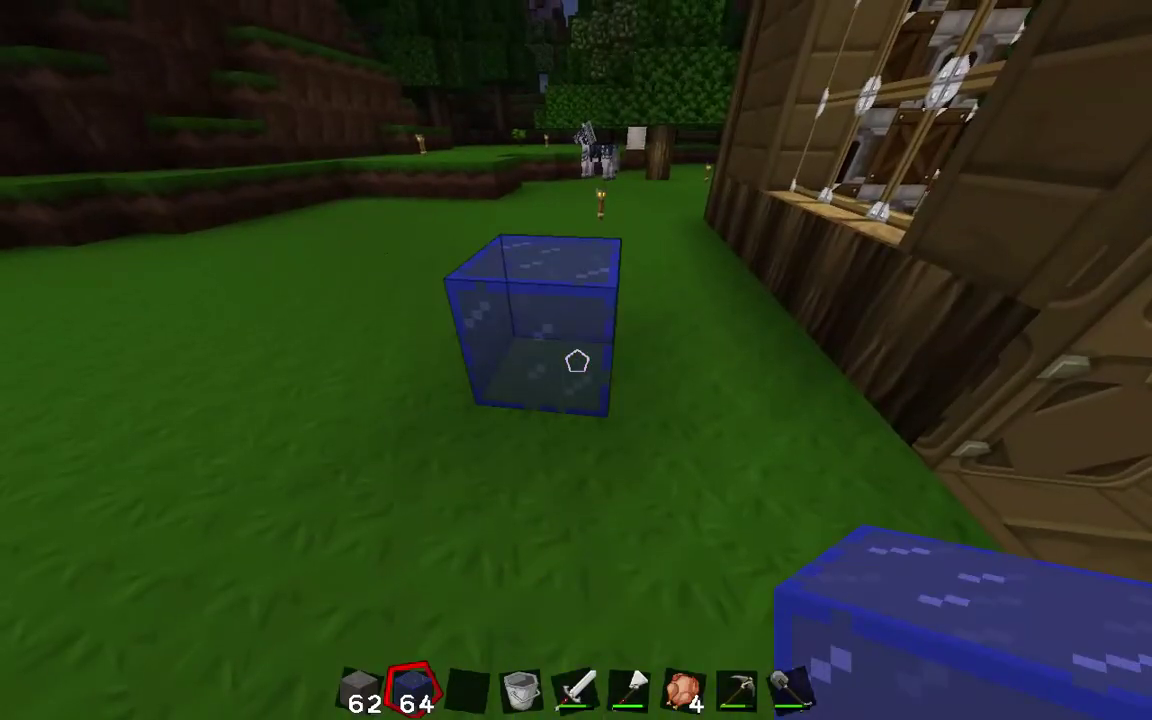
Swap the blue glass for 64 Blue Orchids from the Decoration Blocks, plant one beside the house and break it
key("e")
left_click(408, 500)
left_click(442, 386)
scroll(525, 265, "down", 5)
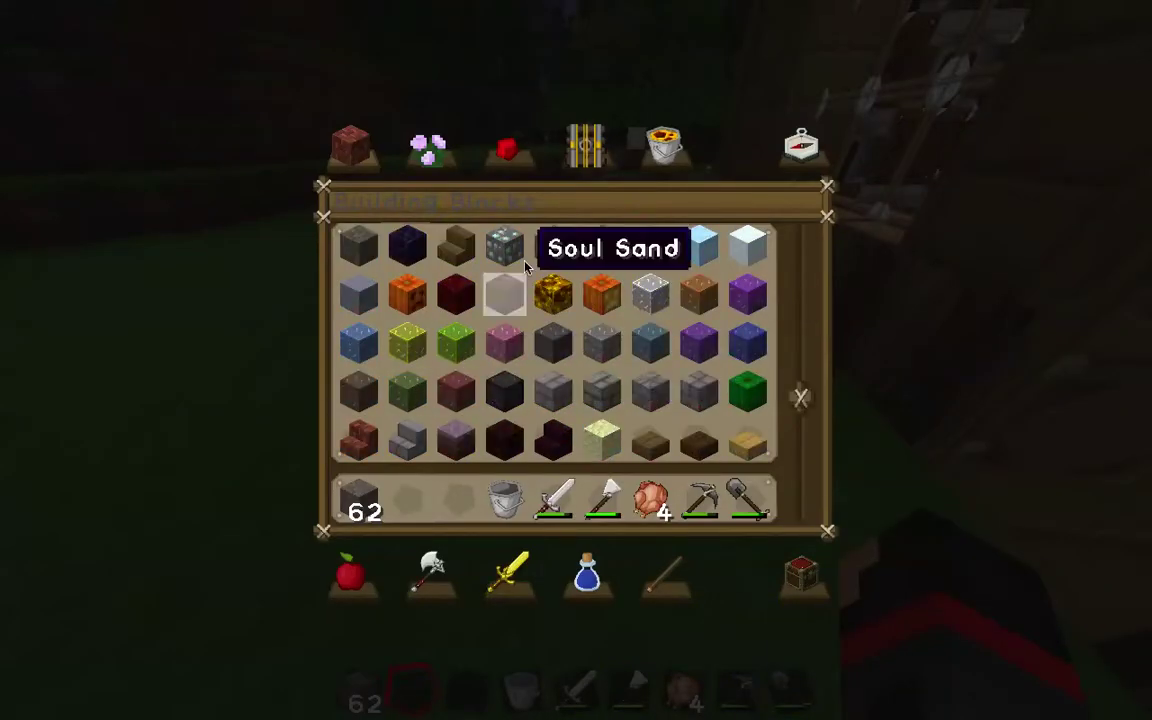
scroll(525, 265, "down", 4)
left_click(440, 150)
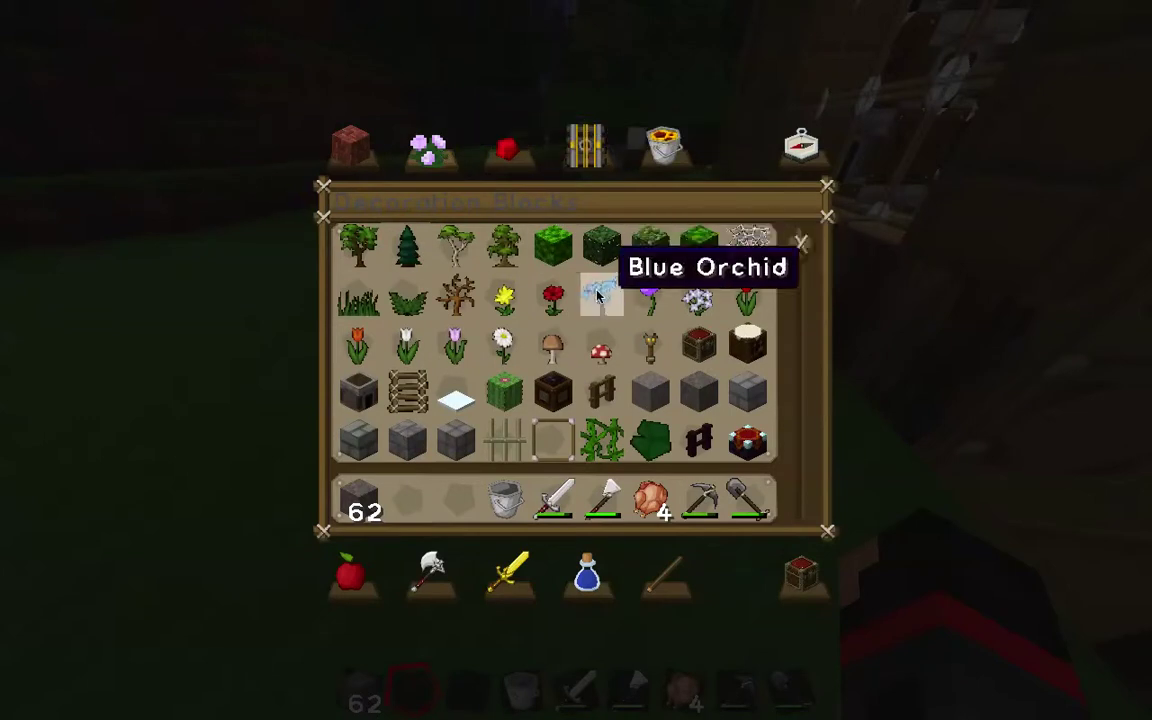
left_click(601, 295, "shift")
key("e")
right_click(576, 360)
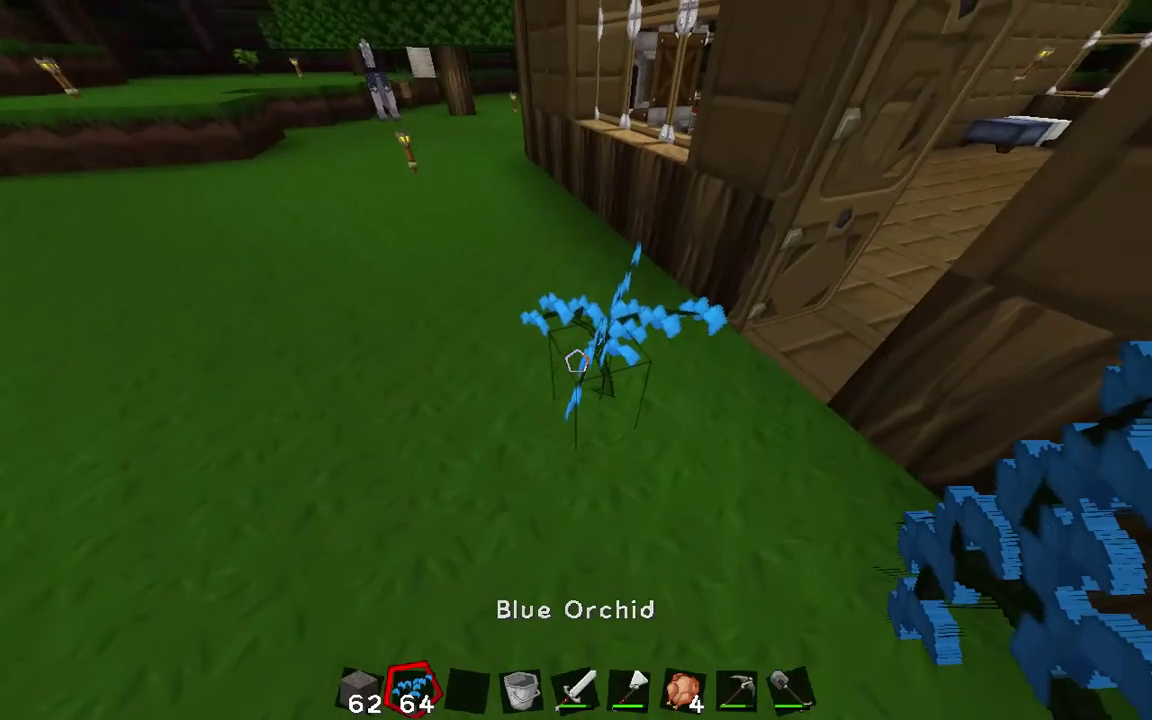
left_click(576, 360)
Replace the Blue Orchids in the hotbar with 64 Oxeye Daisies and plant one on the grass
key("e")
left_click(408, 500)
left_click(480, 392)
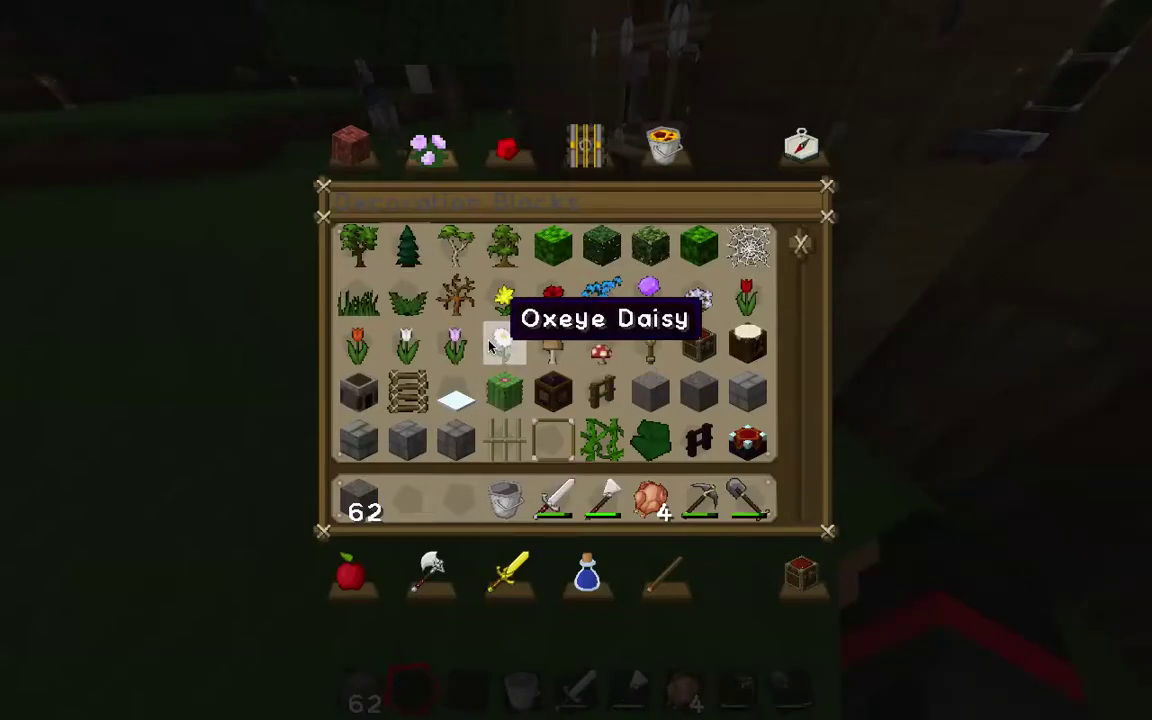
left_click(503, 340, "shift")
key("e")
right_click(576, 360)
Replace the Oxeye Daisies in the hotbar with 64 Rose Bushes and plant one on the grass
key("e")
left_click(415, 495)
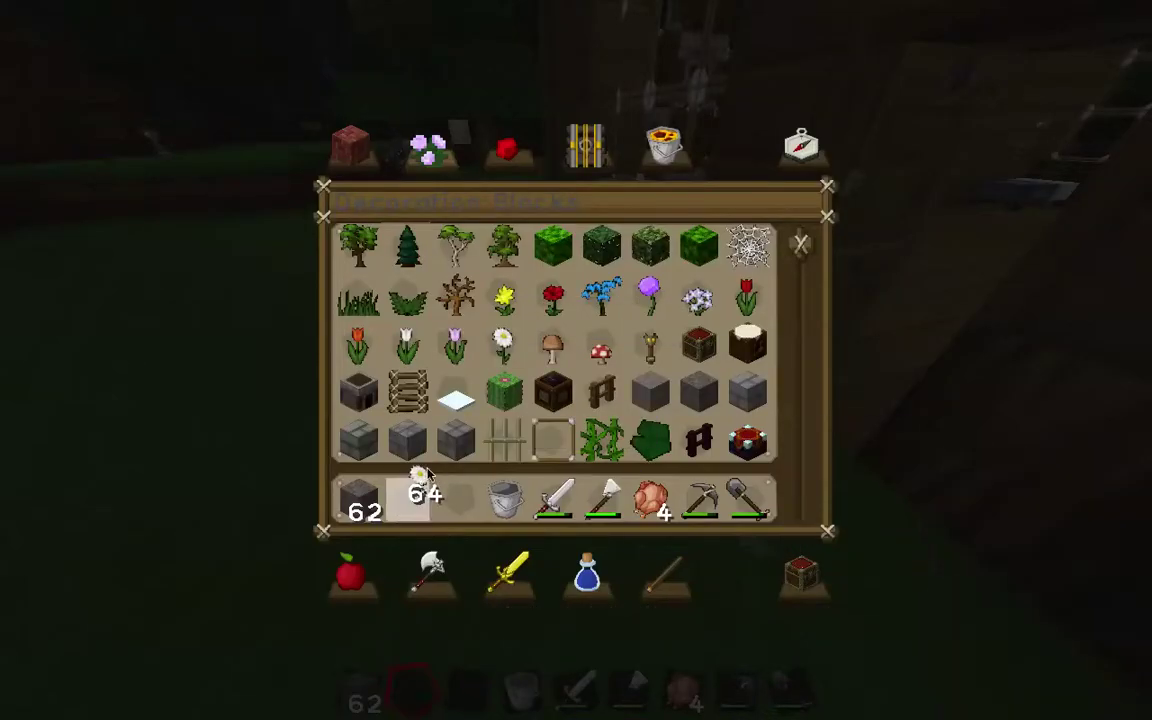
scroll(475, 380, "down", 6)
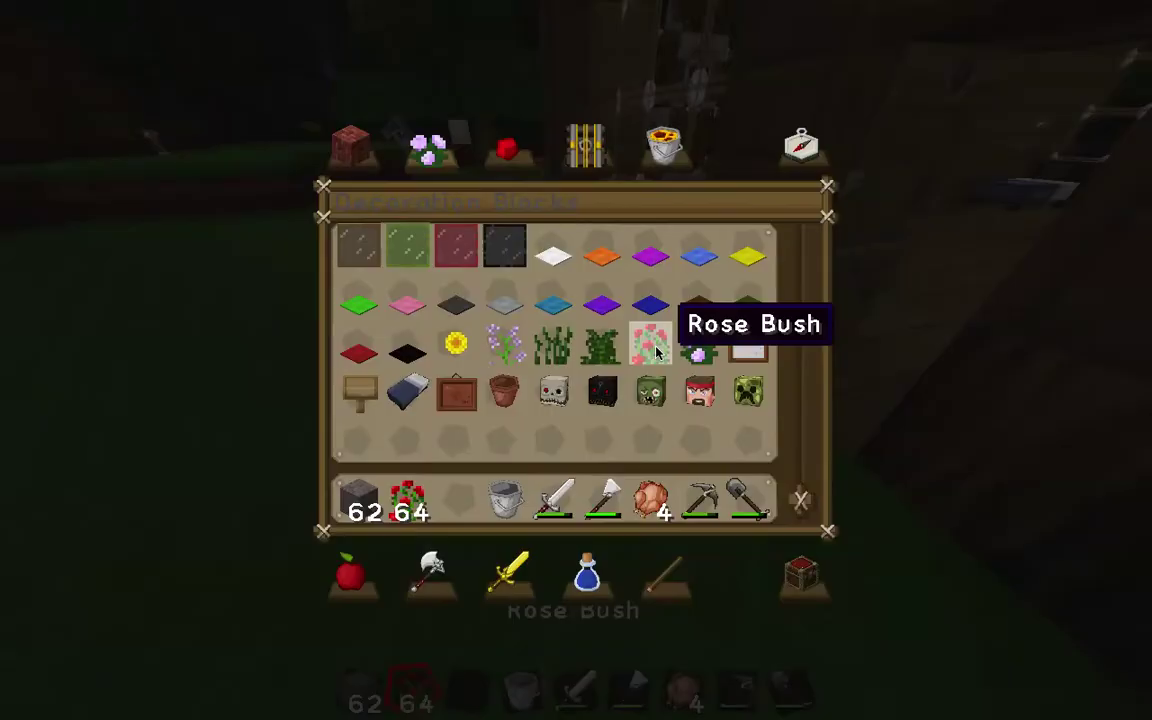
key("e")
right_click(576, 360)
Swap the Rose Bushes for a pufferfish from the Foodstuffs, hold it and fly out over the water
key("e")
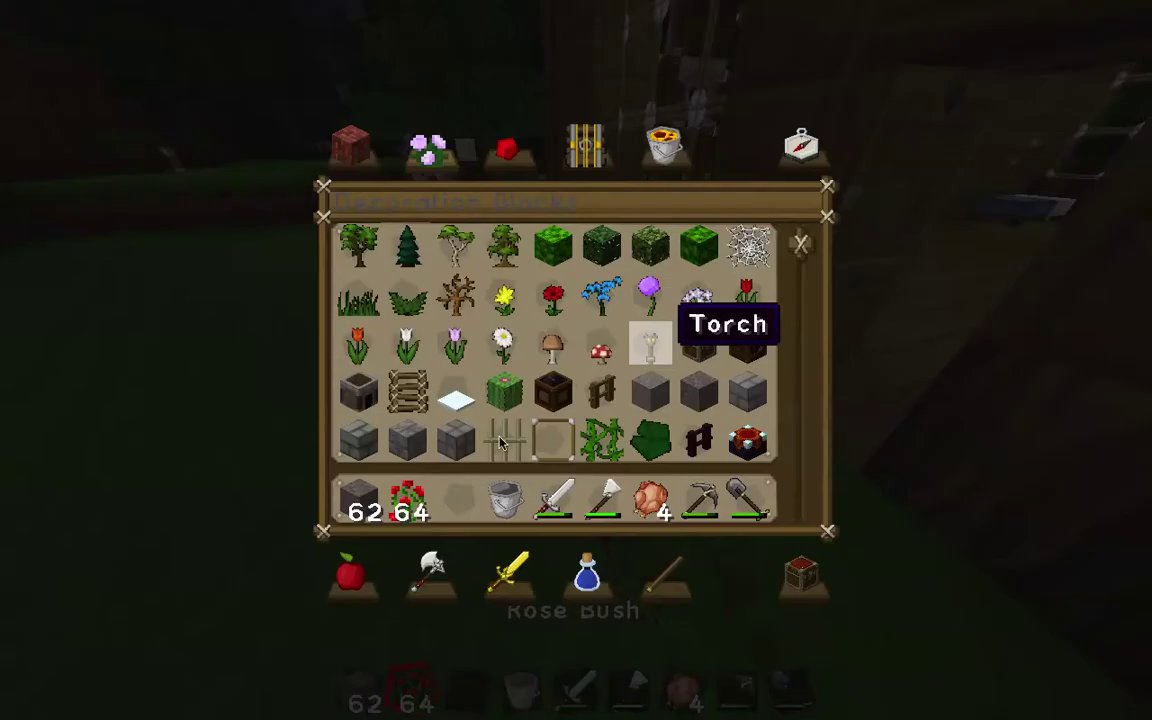
left_click(424, 482)
left_click(504, 388)
scroll(505, 385, "down", 6)
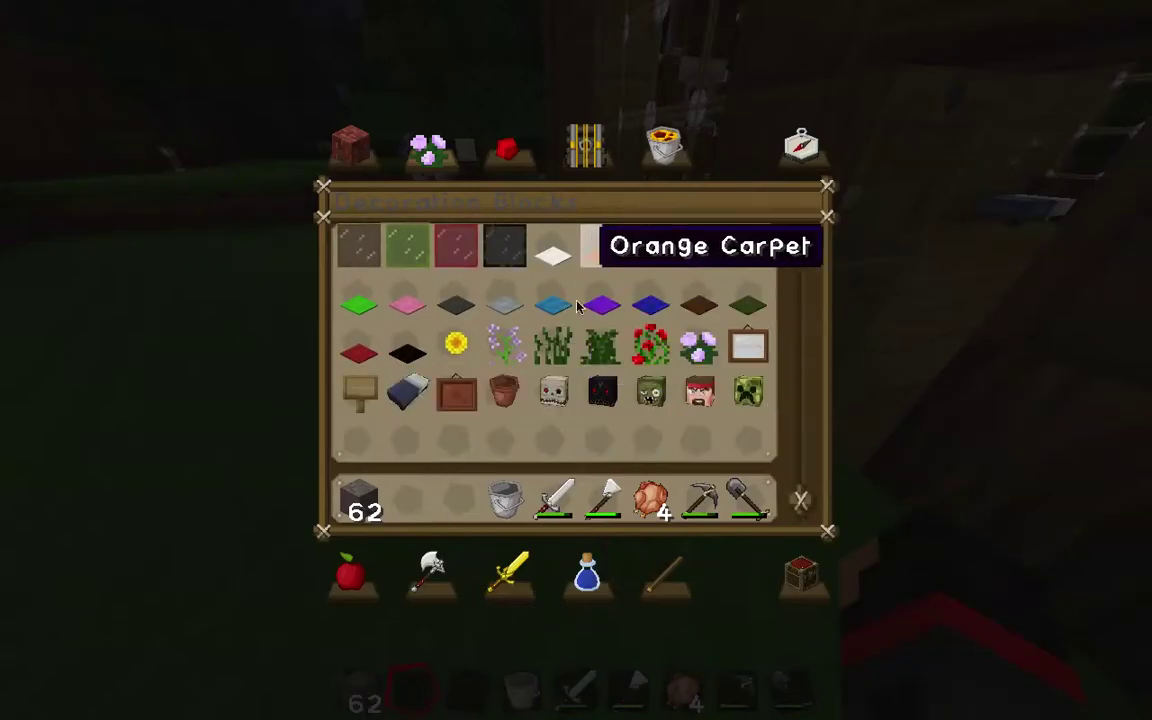
left_click(372, 577)
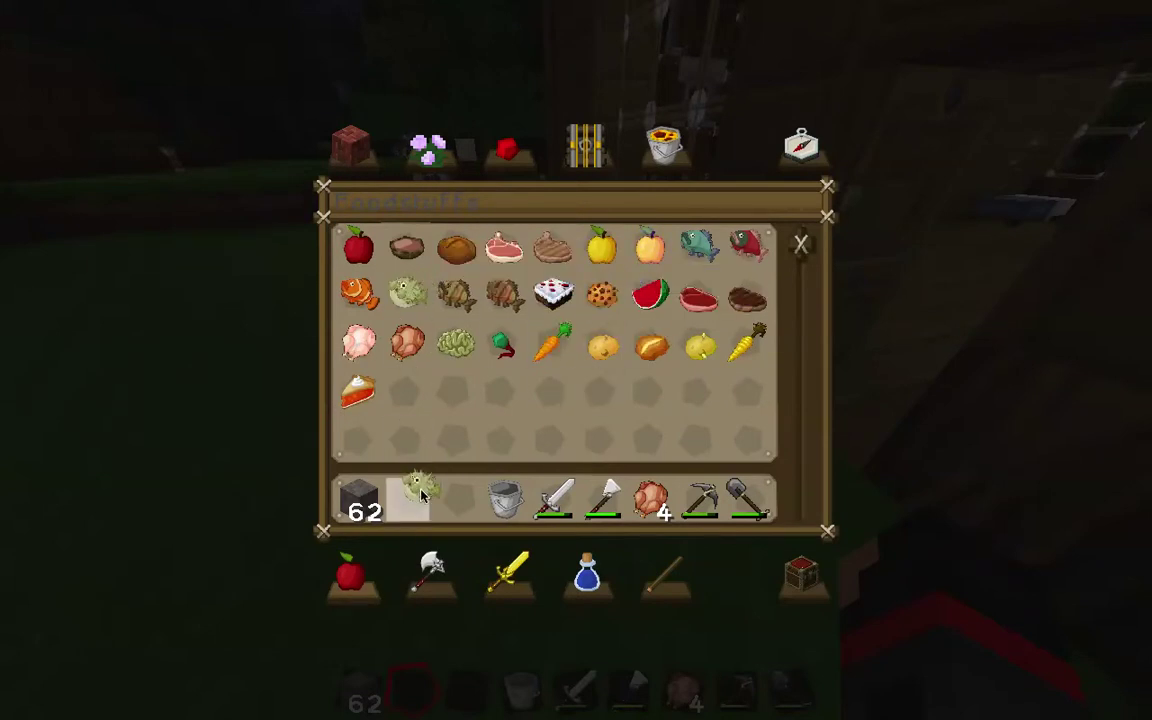
left_click(420, 492)
key("e")
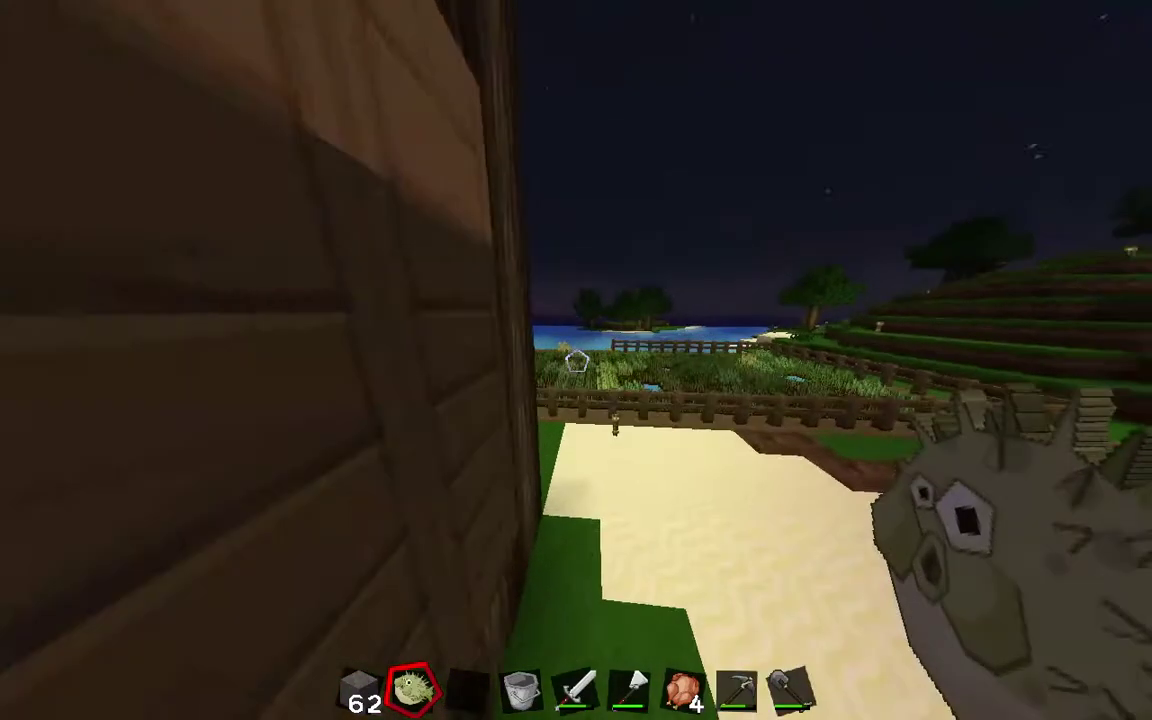
key("space")
key("w")
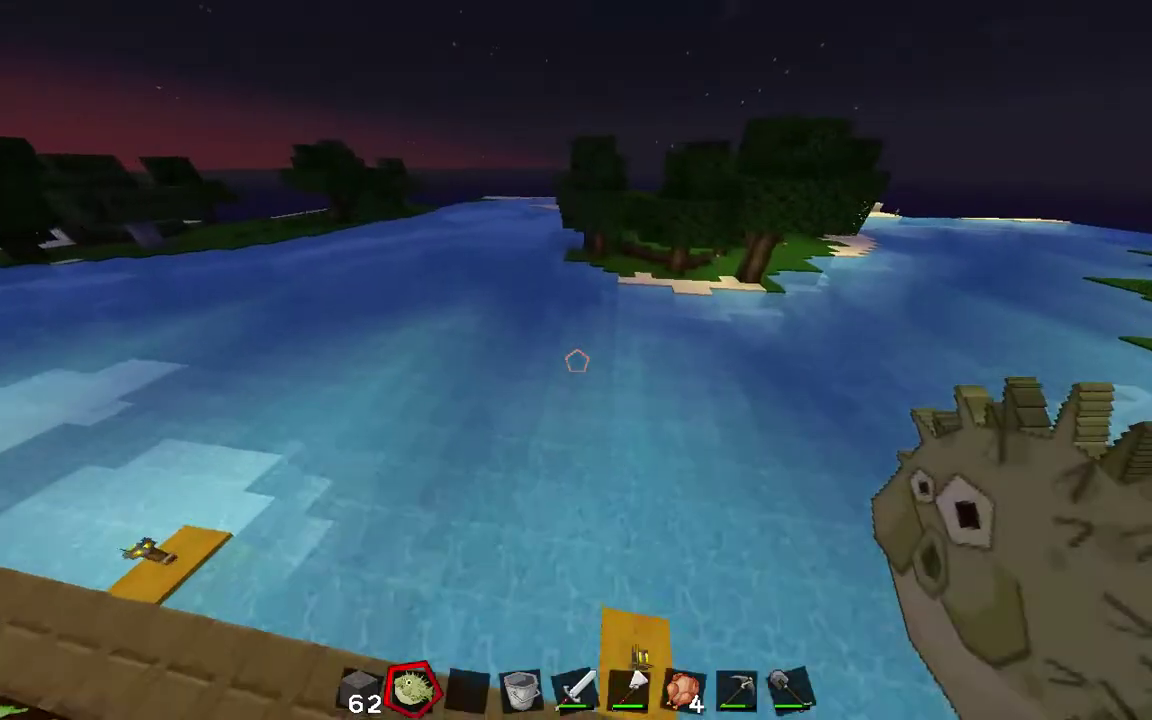
Replace the pufferfish in the second hotbar slot with a Clownfish and throw it out over the water
key("e")
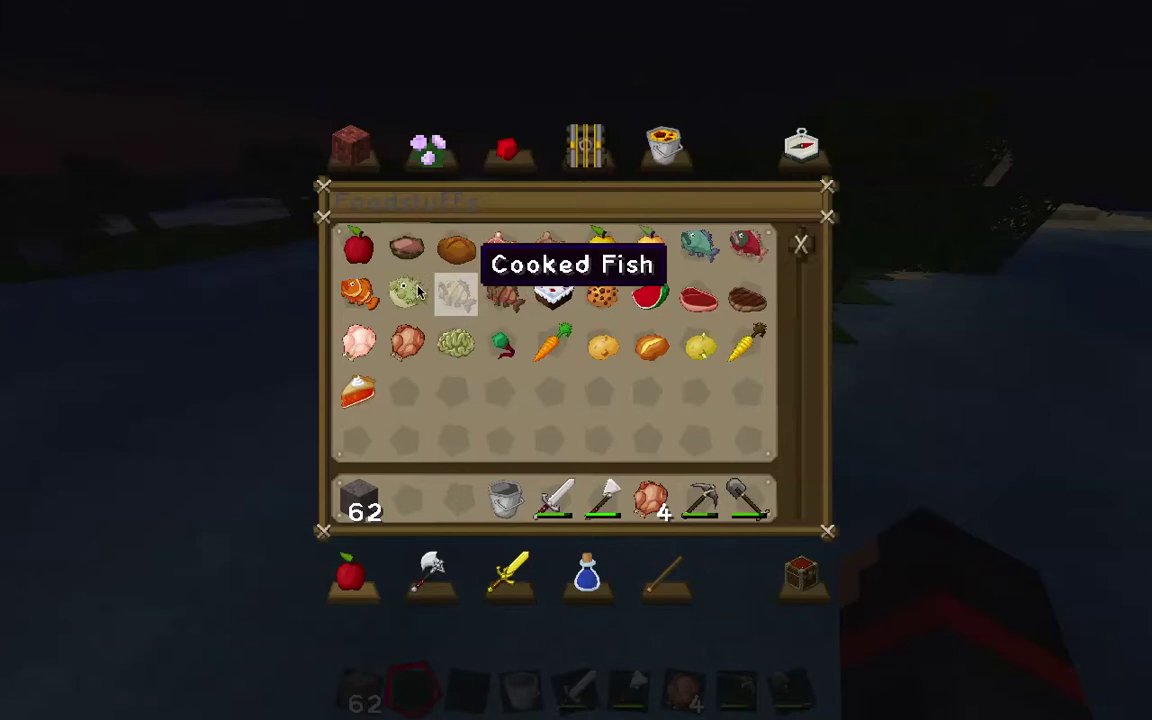
left_click(347, 287)
left_click(437, 507)
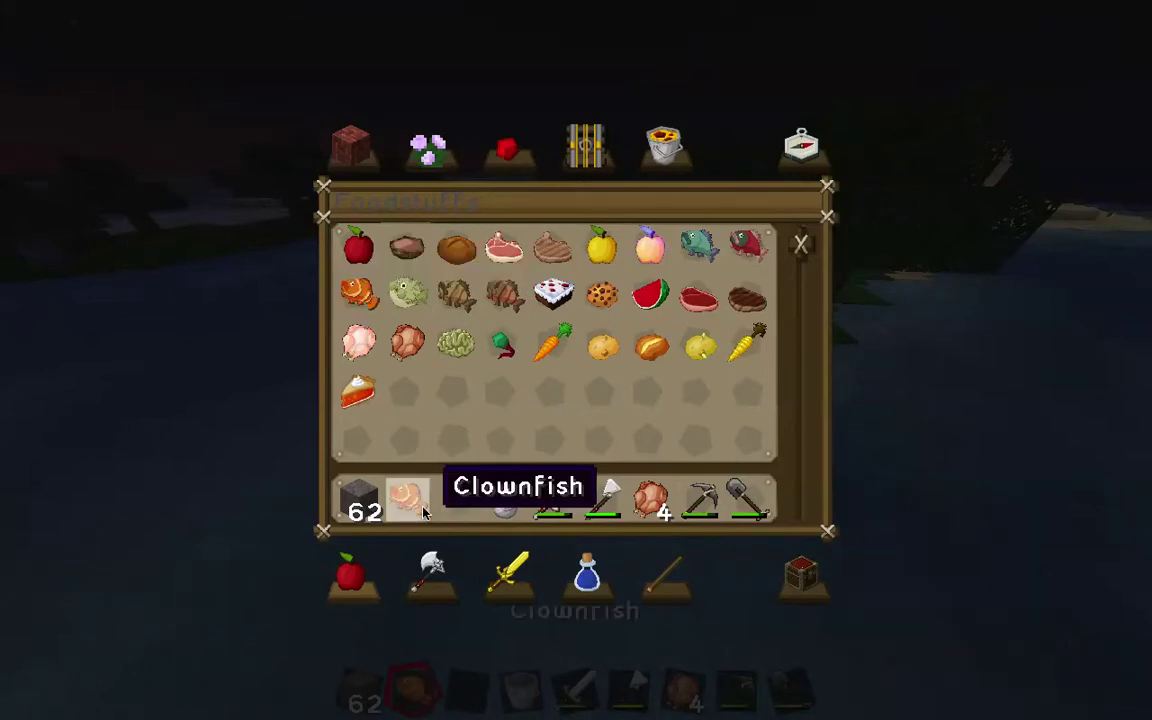
key("e")
key("f")
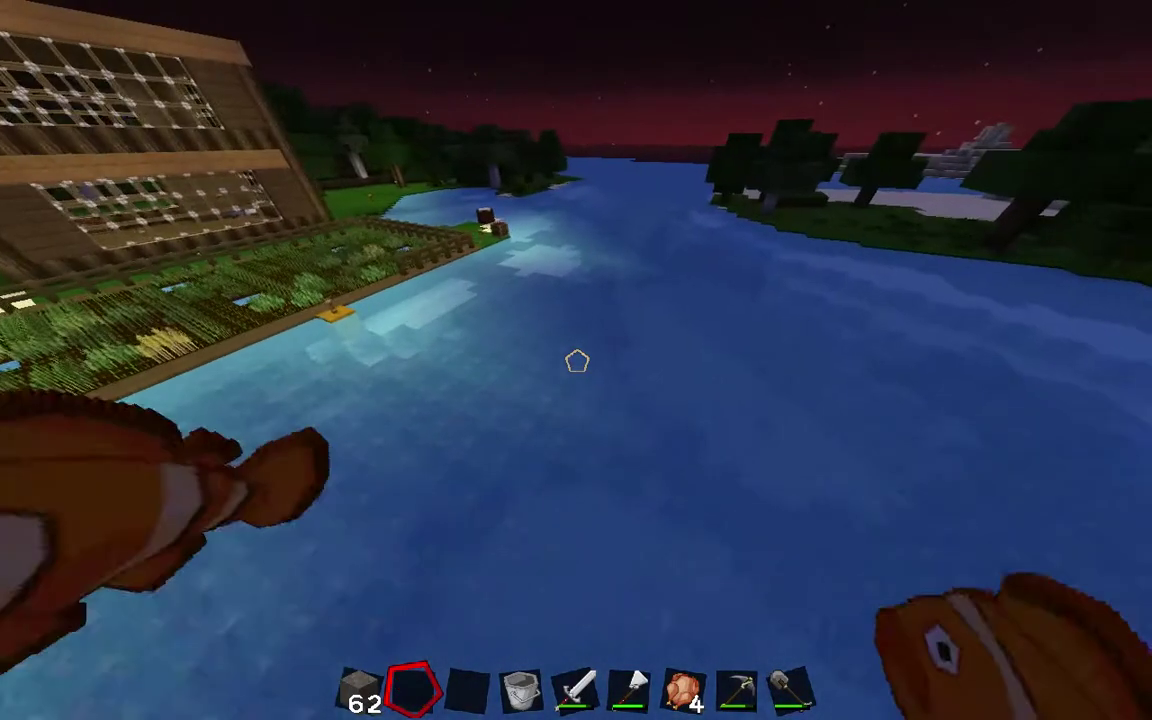
Put 64 Cooked Salmon in the second hotbar slot and 64 raw salmon in the third, and hold each while flying past the house
key("e")
key("e")
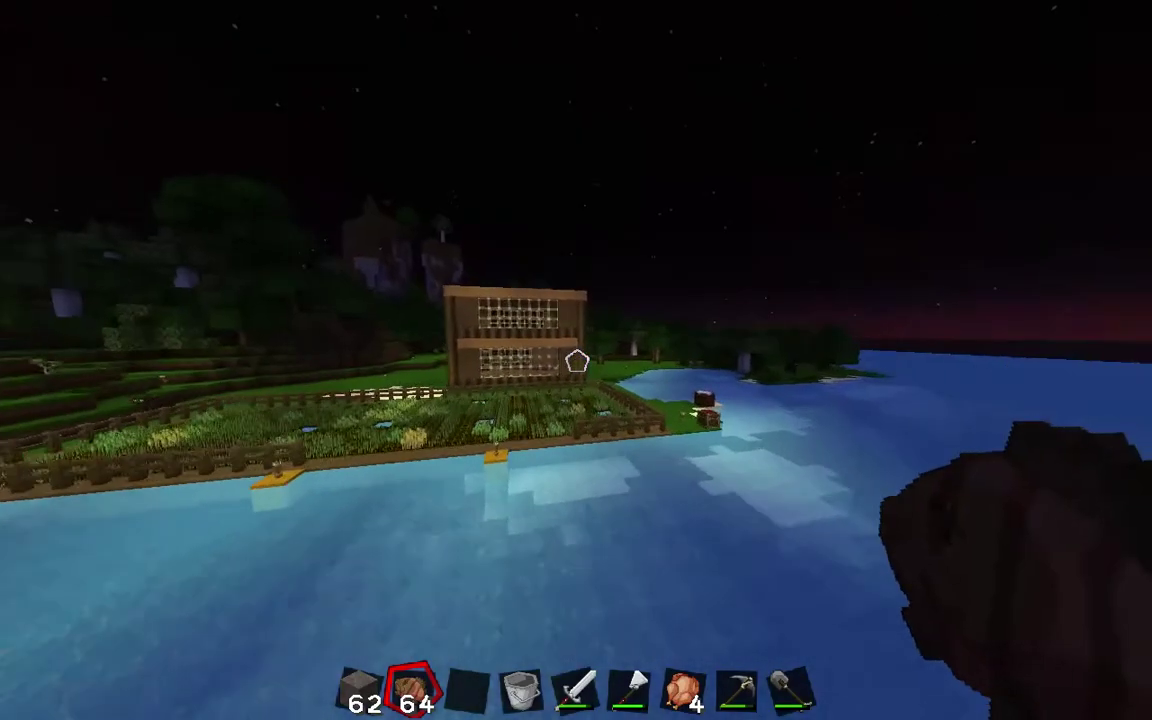
key("e")
left_click(729, 256)
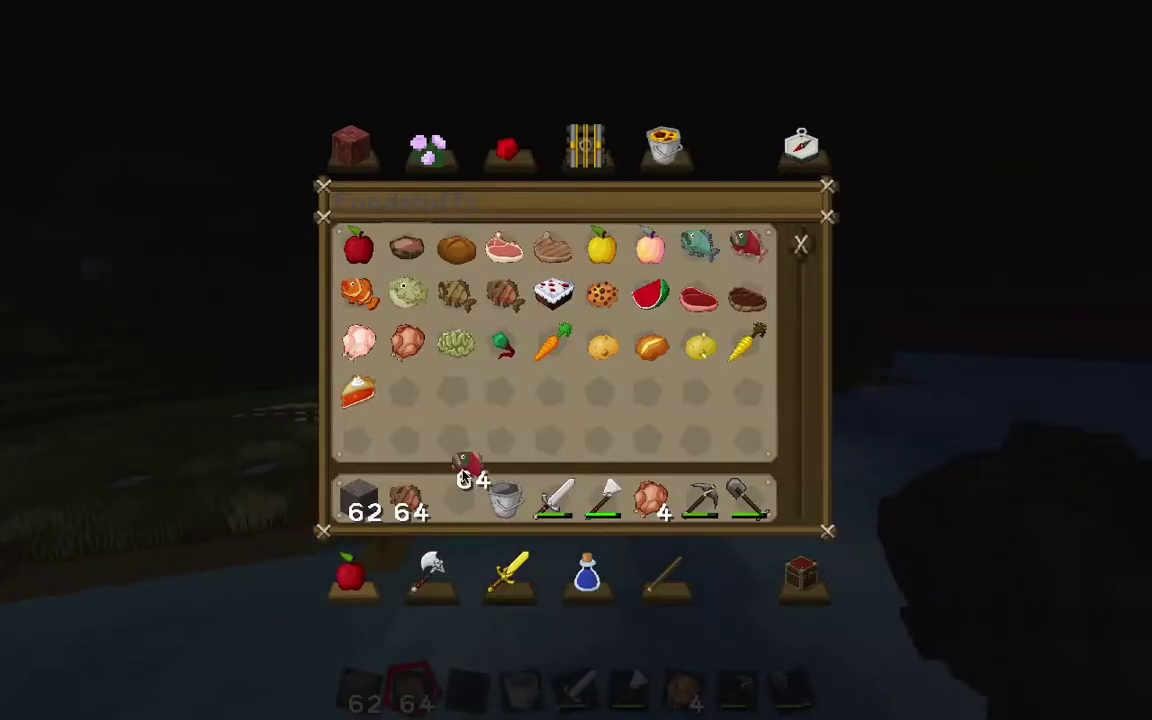
left_click(460, 492)
key("e")
key("3")
key("w")
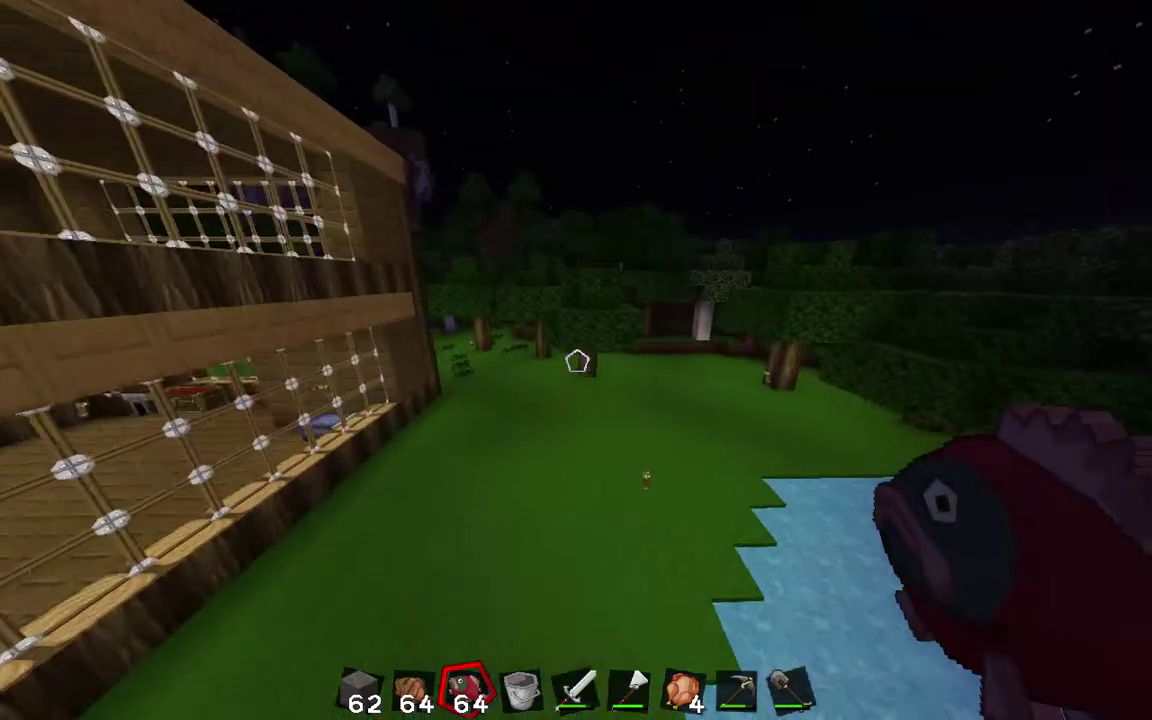
key("1")
key("2")
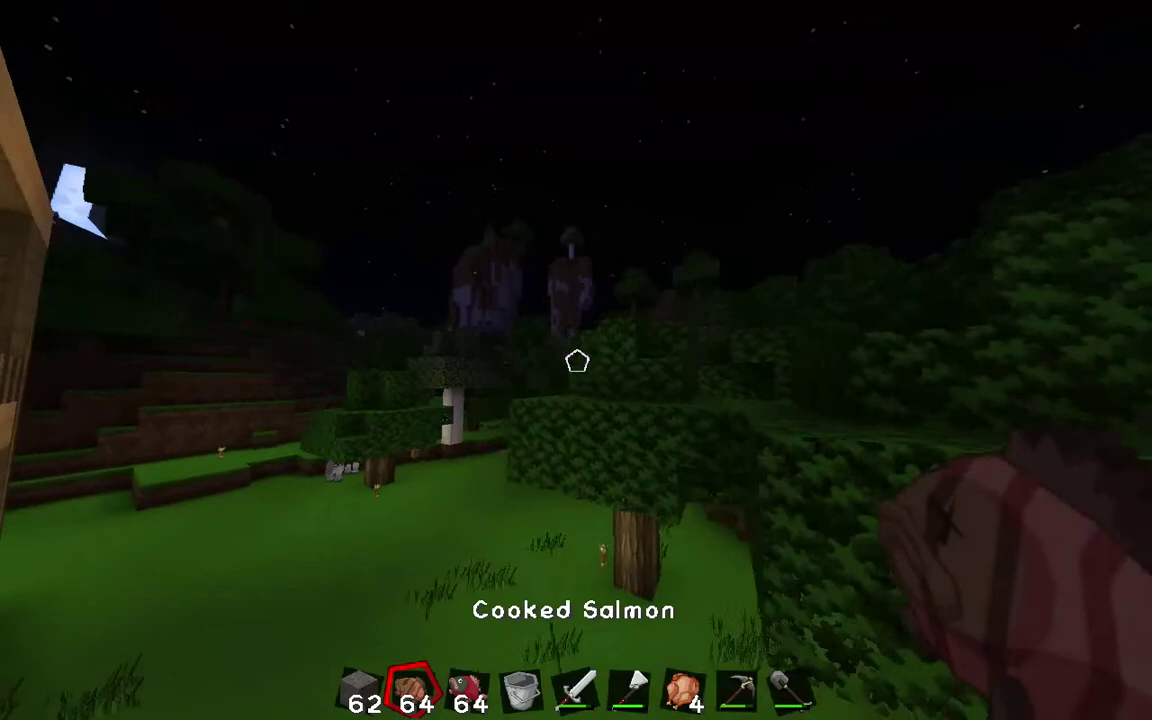
Clear both salmon stacks from the hotbar and look through the Brewing, Combat, Tools and Decoration Blocks items
key("e")
left_click(452, 502)
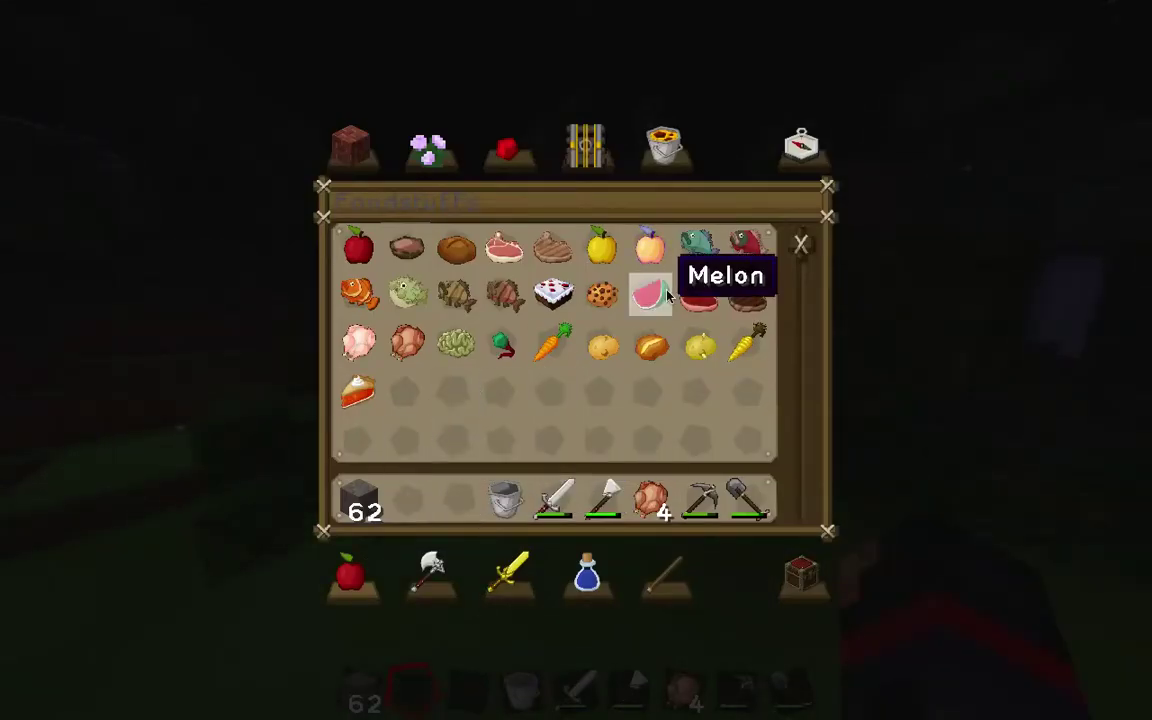
left_click(665, 588)
left_click(602, 590)
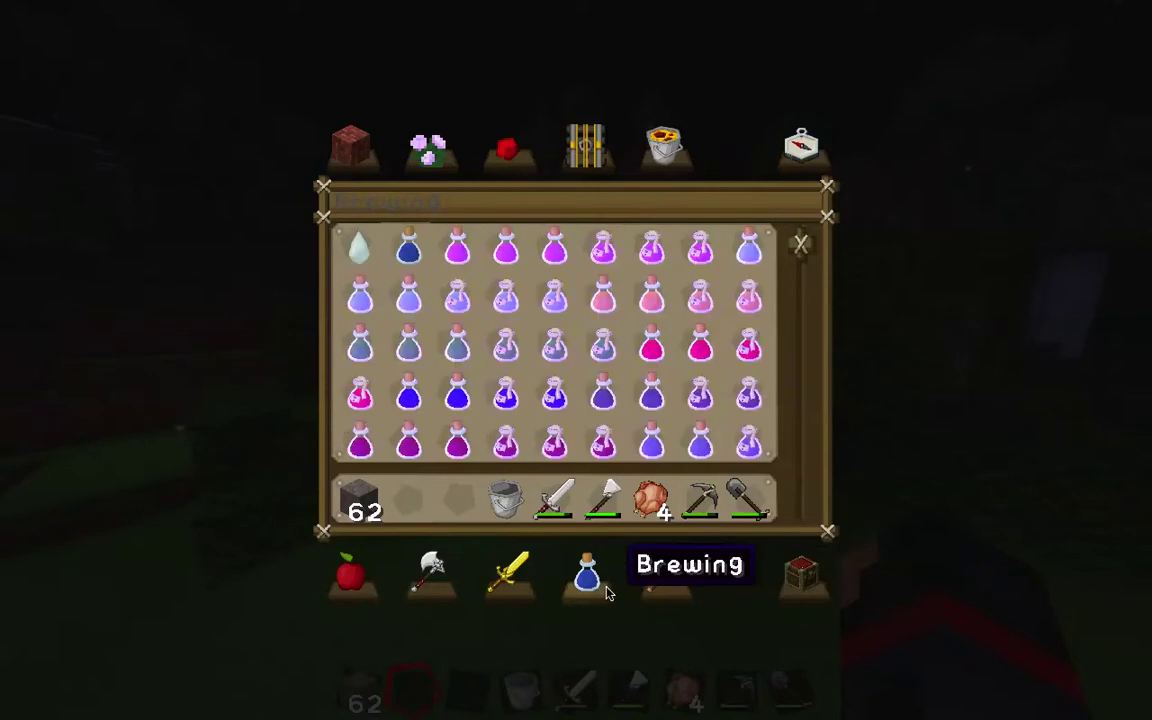
scroll(606, 594, "down", 5)
left_click(515, 605)
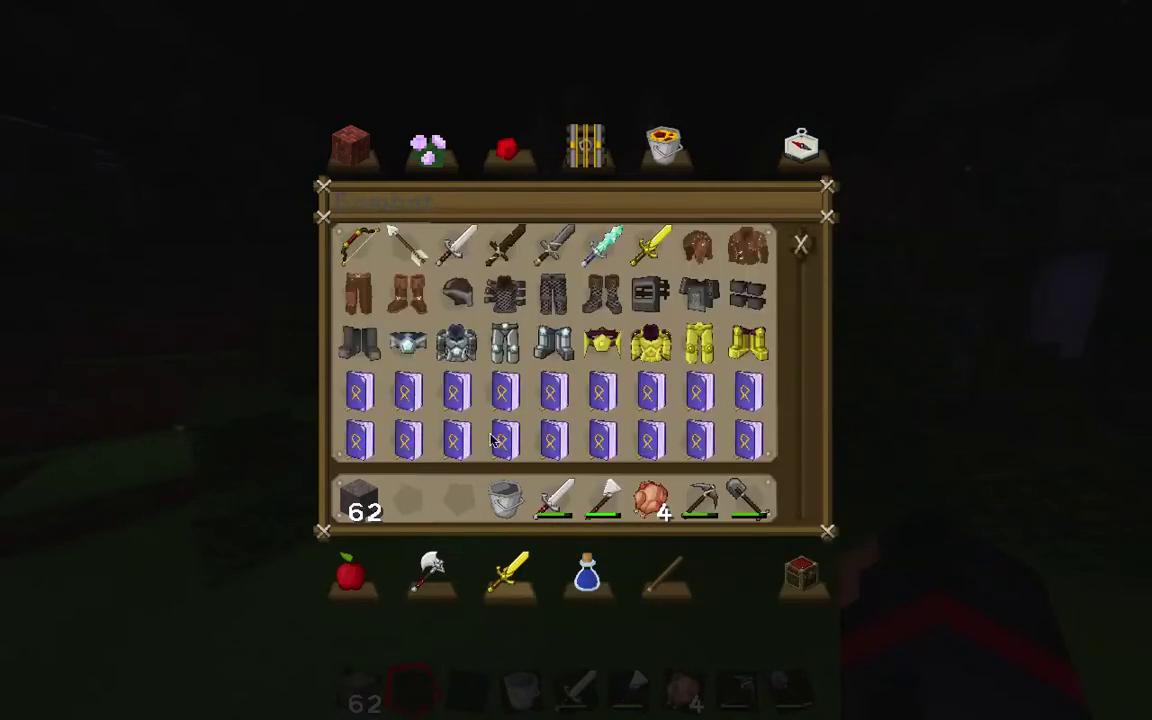
left_click(405, 578)
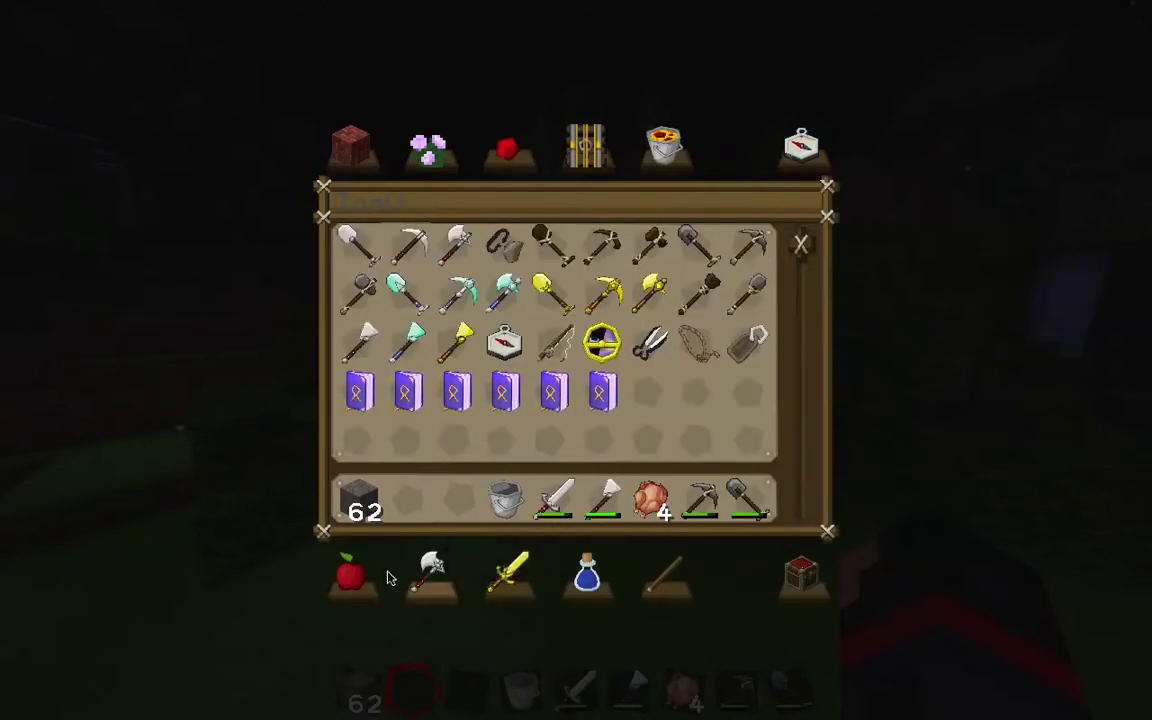
left_click(428, 145)
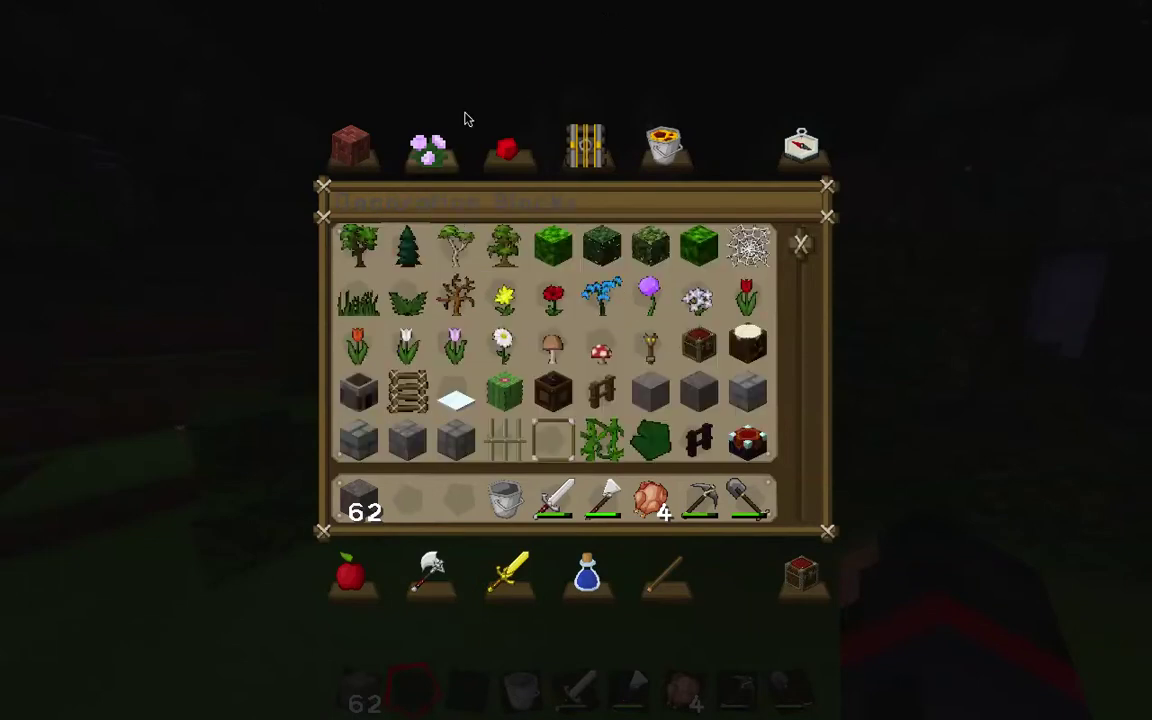
Save the world, return to the title screen and quit the game to the desktop
key("Escape")
key("Escape")
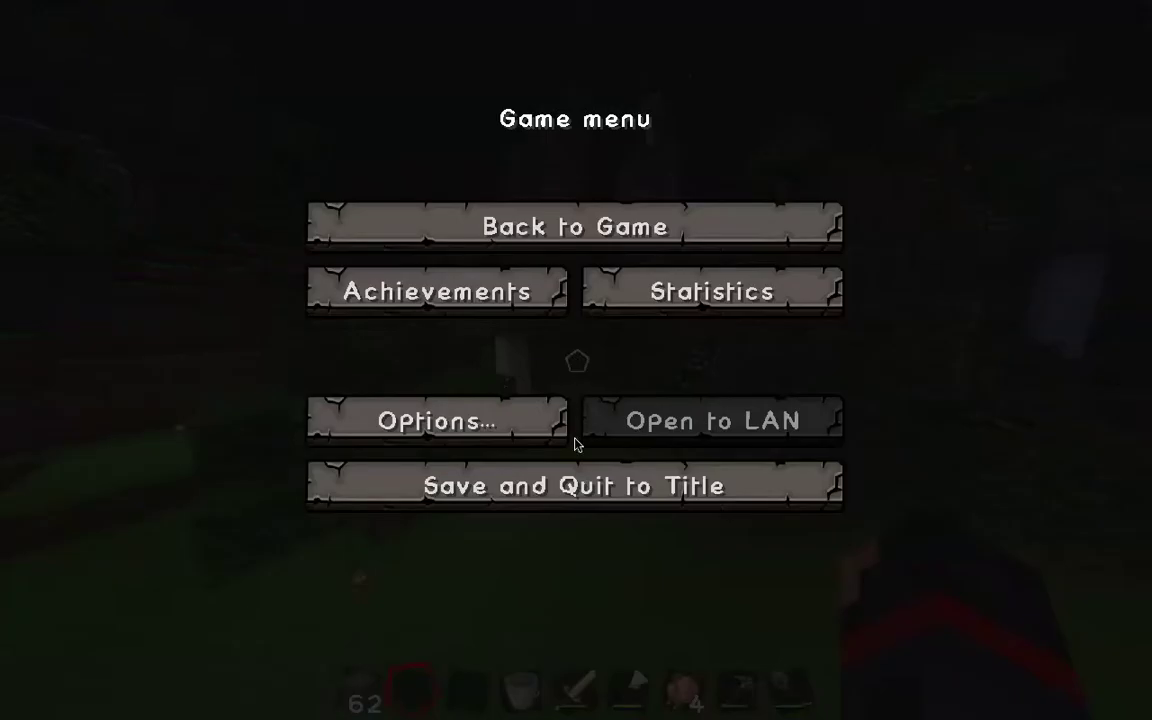
left_click(578, 482)
left_click(757, 567)
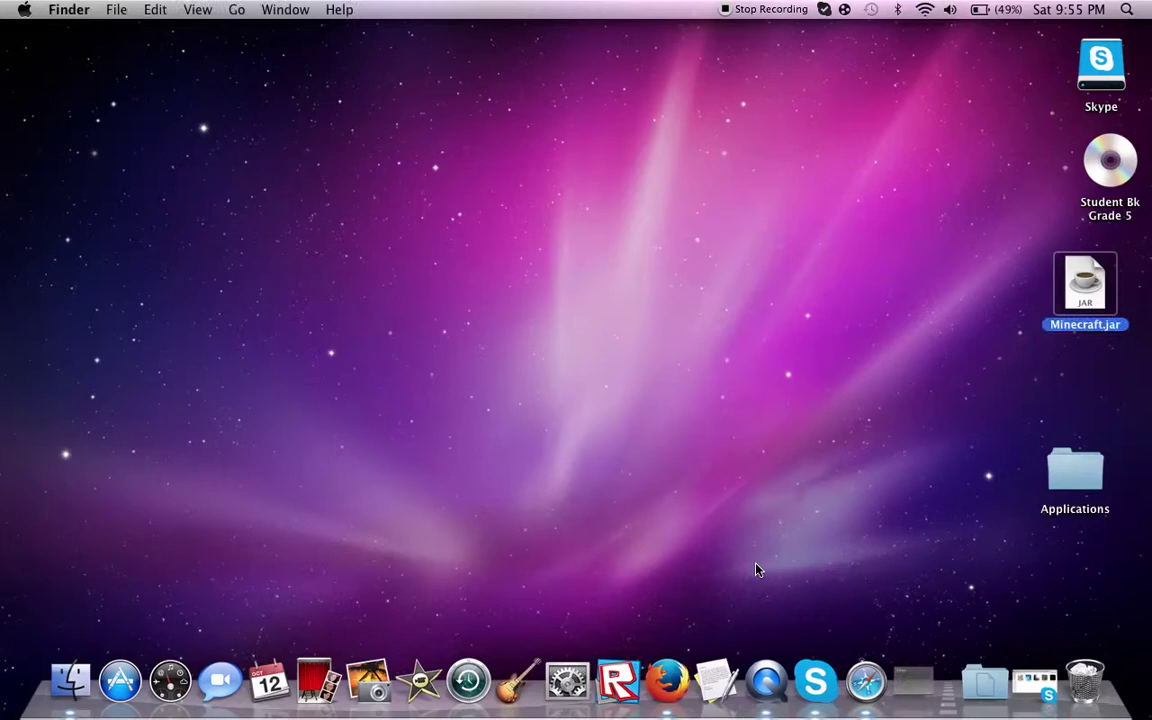